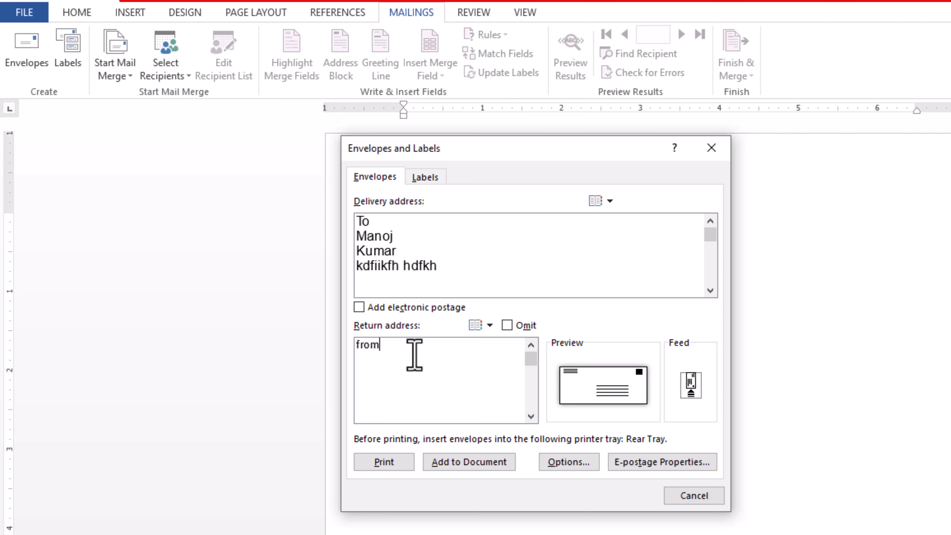
Complete the return address with two lines of placeholder text and set the envelope size to Size 11 (4 1/2 x 10 3/8 in).
type("kdlfhdlkh kh")
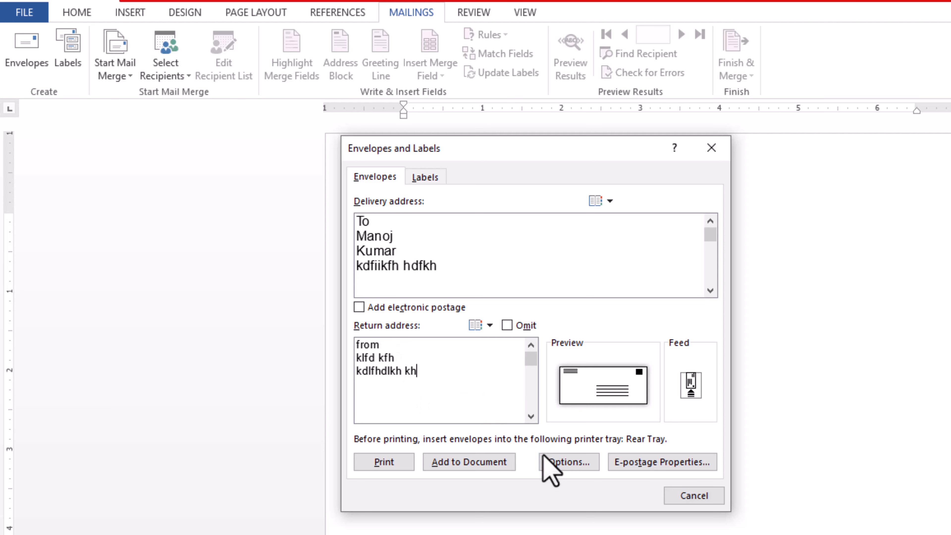
left_click(553, 463)
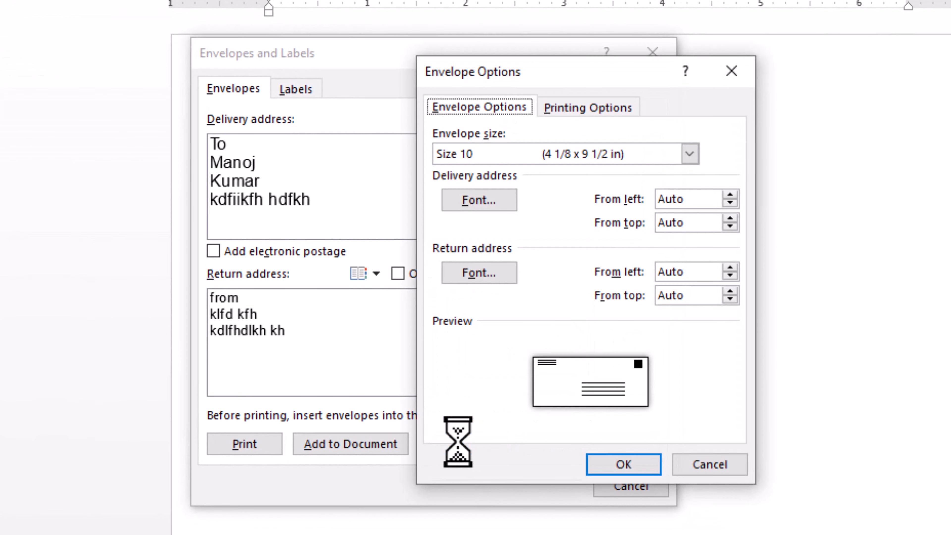
left_click(690, 154)
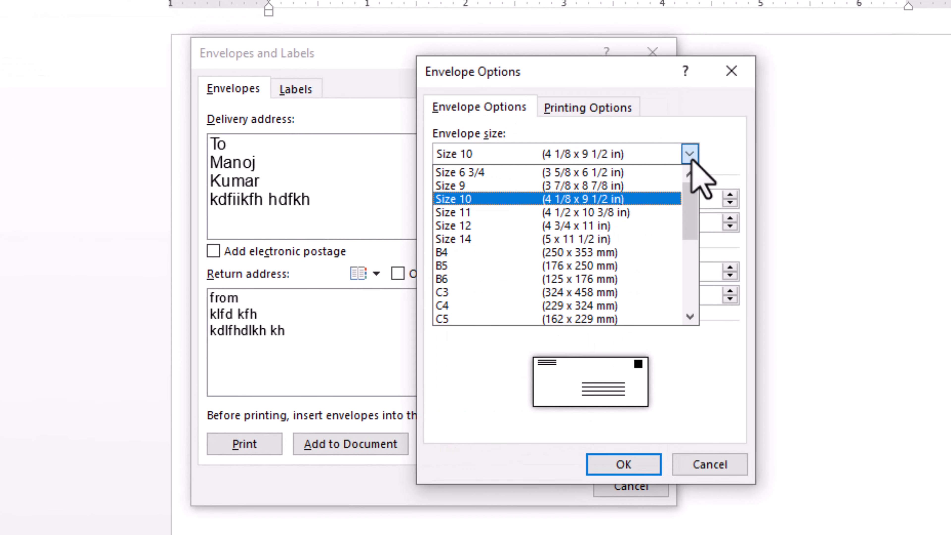
mouse_move(693, 197)
left_mouse_down()
mouse_move(692, 247)
mouse_move(691, 183)
left_mouse_up()
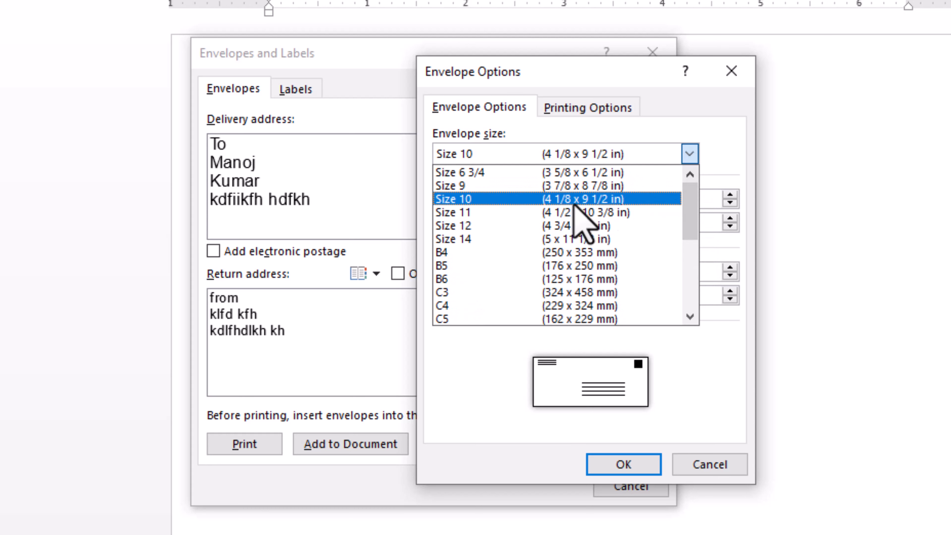
left_click(550, 212)
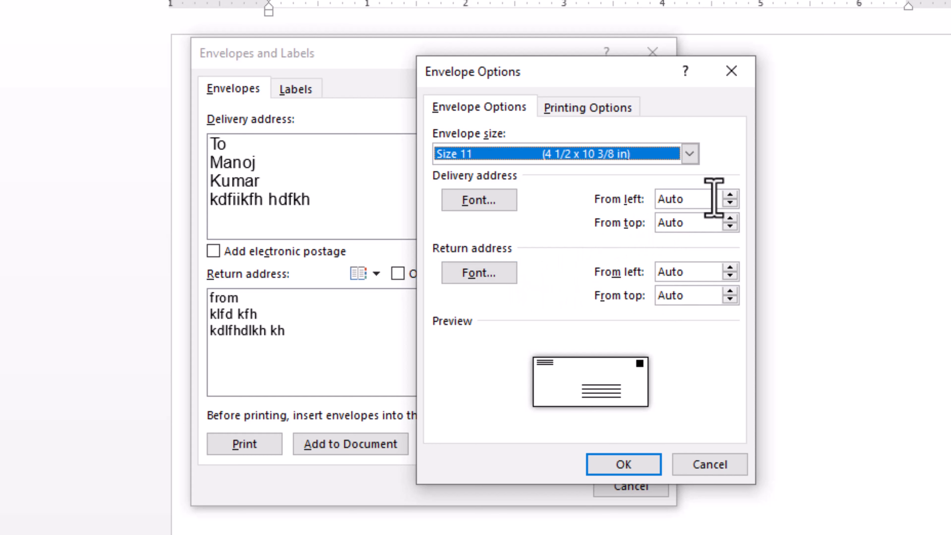
Set the delivery address's distance from the left edge to 2.9" and apply the envelope options.
left_click(729, 196)
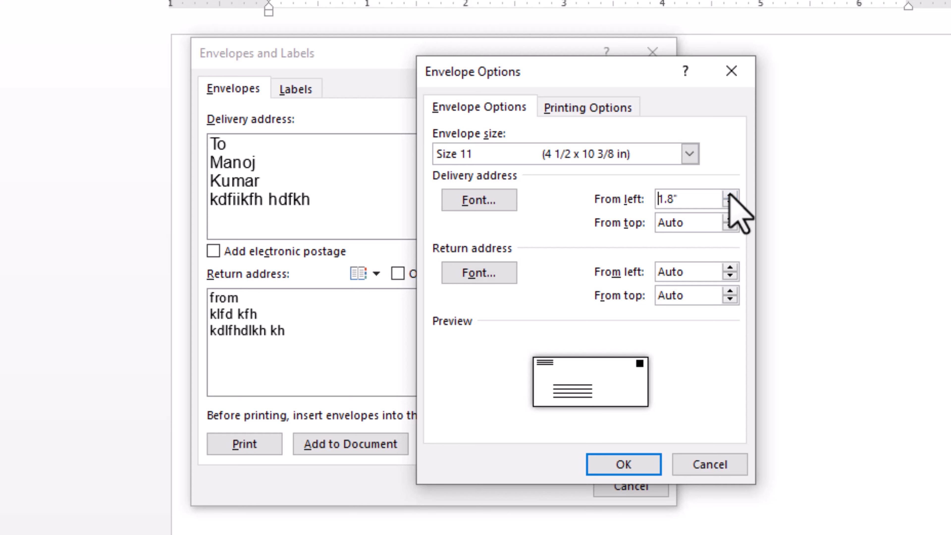
left_click(729, 195)
left_click(729, 195)
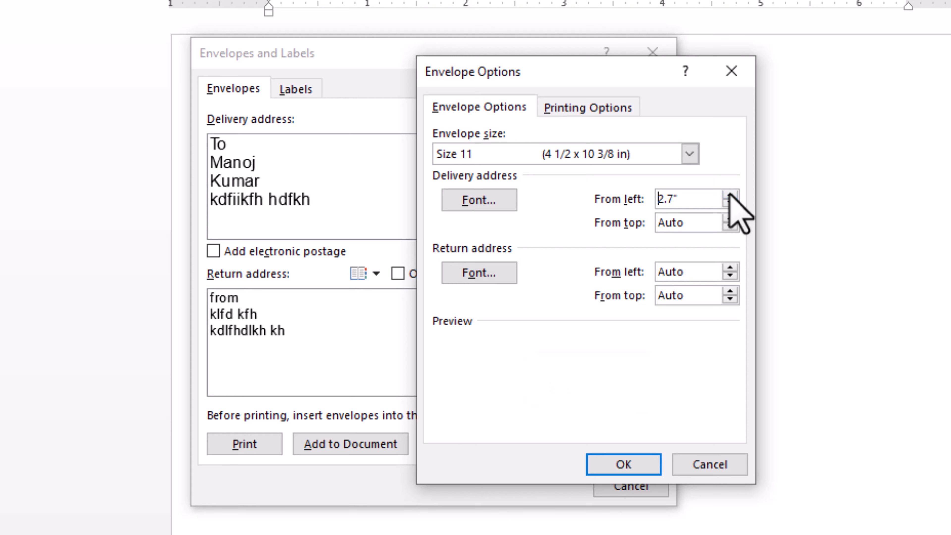
left_click(730, 195)
left_click(730, 195)
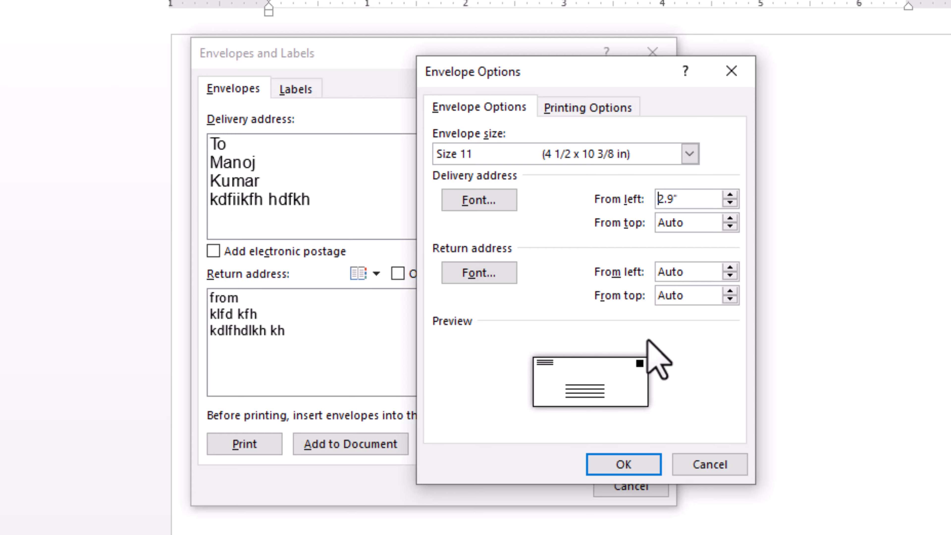
left_click(637, 469)
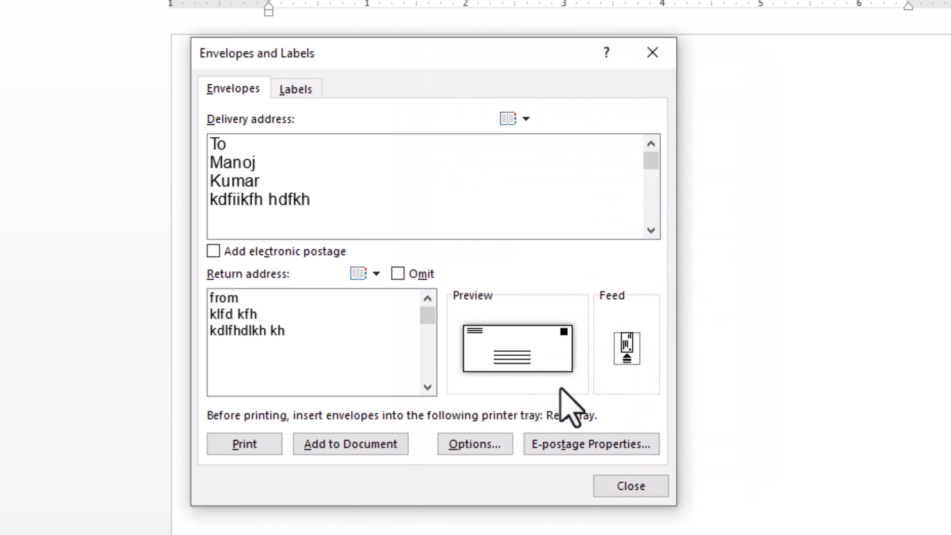
Print the envelope without saving the return address as the default, and dismiss the printer status window.
left_click(257, 446)
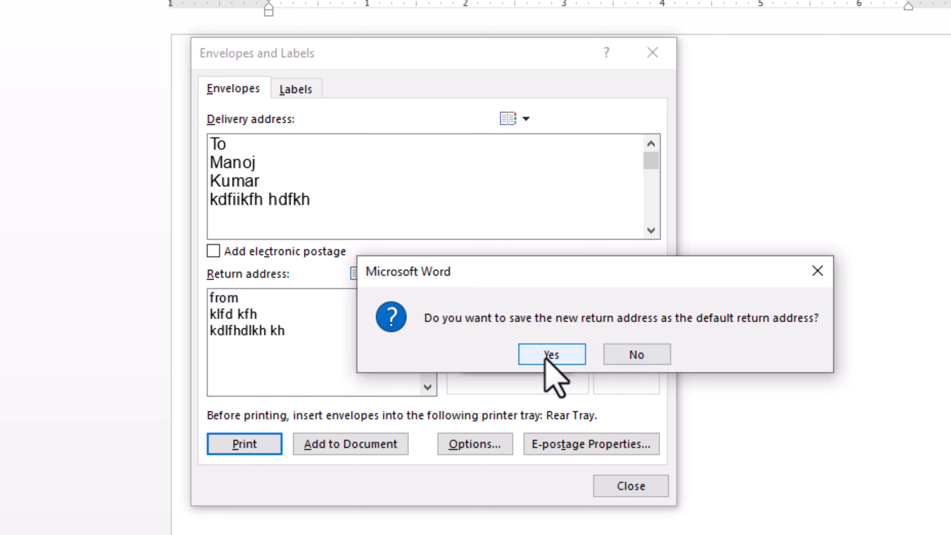
left_click(637, 358)
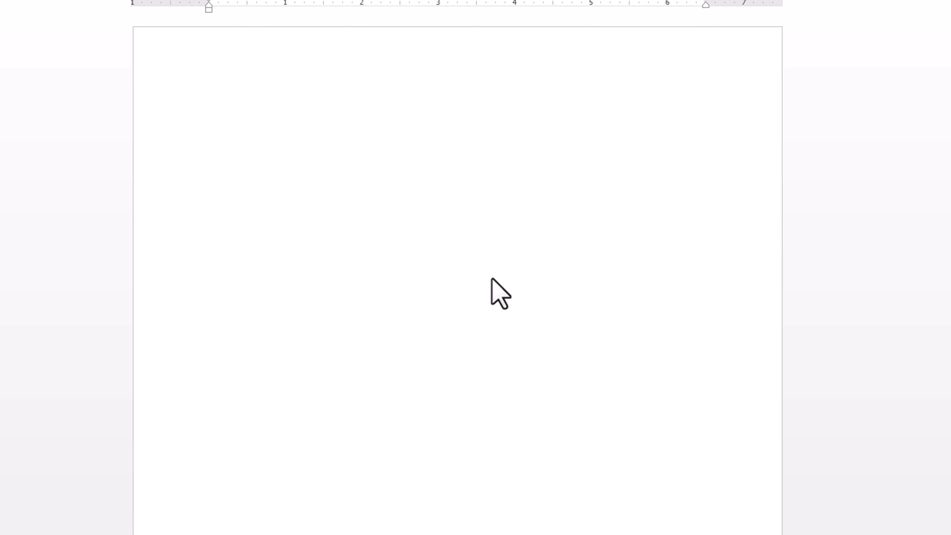
left_click_drag(881, 226, 629, 187)
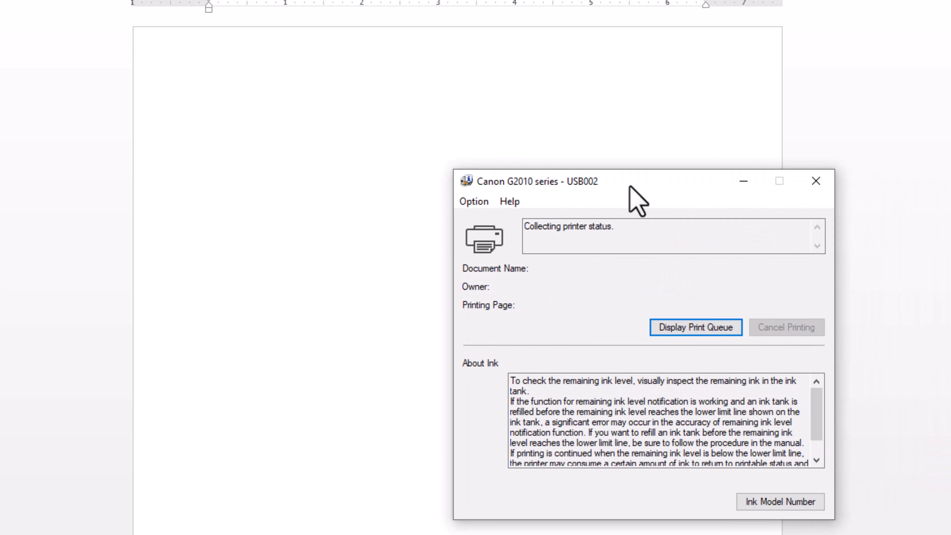
left_click(817, 183)
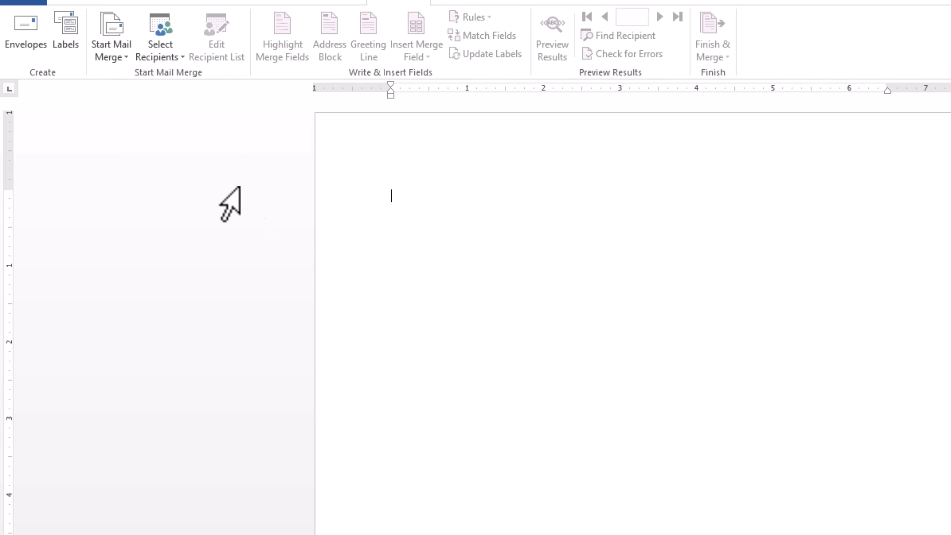
Start another envelope with "fdgfdgfdg" as the delivery address and "fgfgfg" as the return address.
left_click(25, 44)
type("fdgfdgfdg")
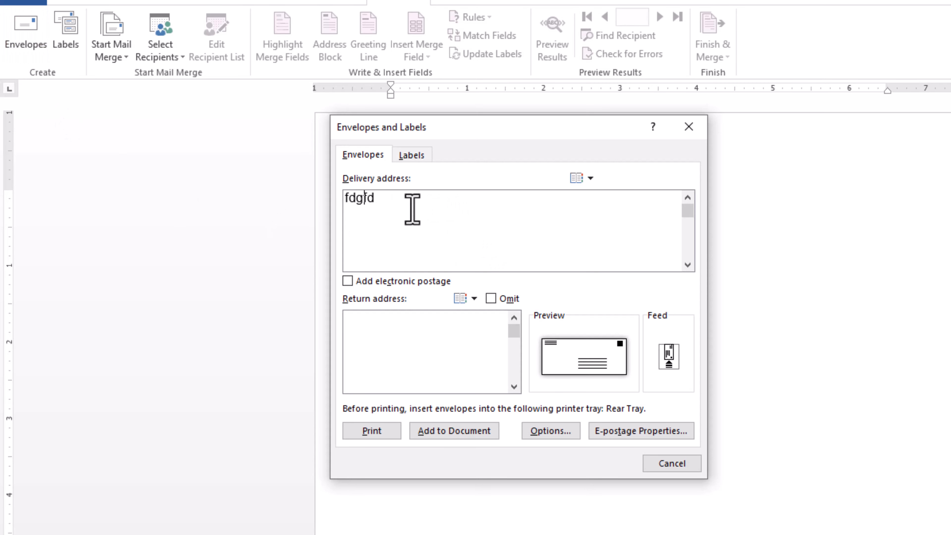
left_click(383, 341)
type("fgfgfg")
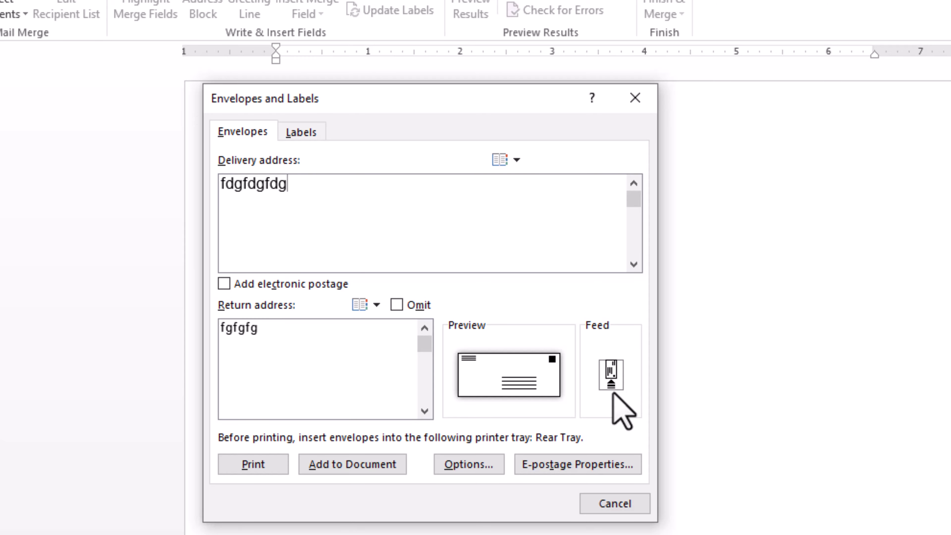
Try the Face down feed orientation in the envelope printing options, switch back to Face up, and discard the options.
left_click(471, 464)
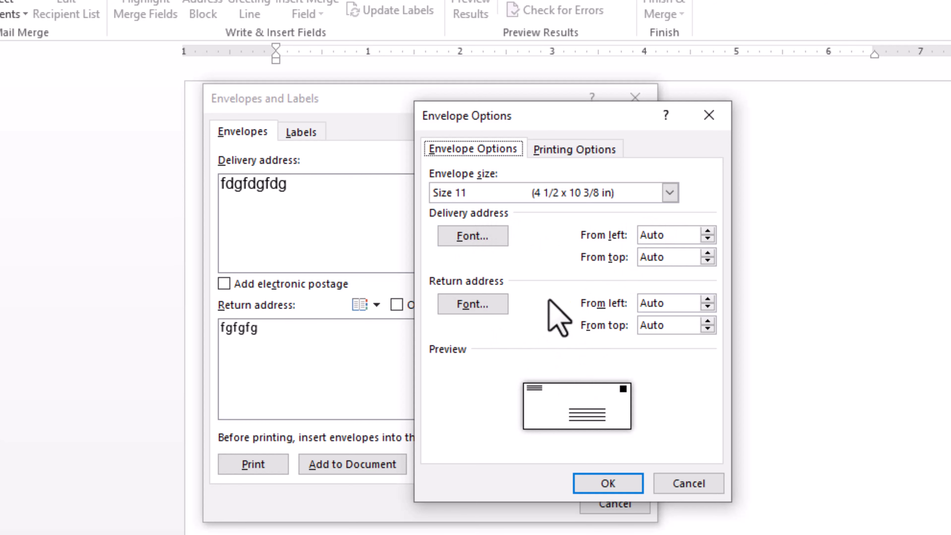
left_click(569, 151)
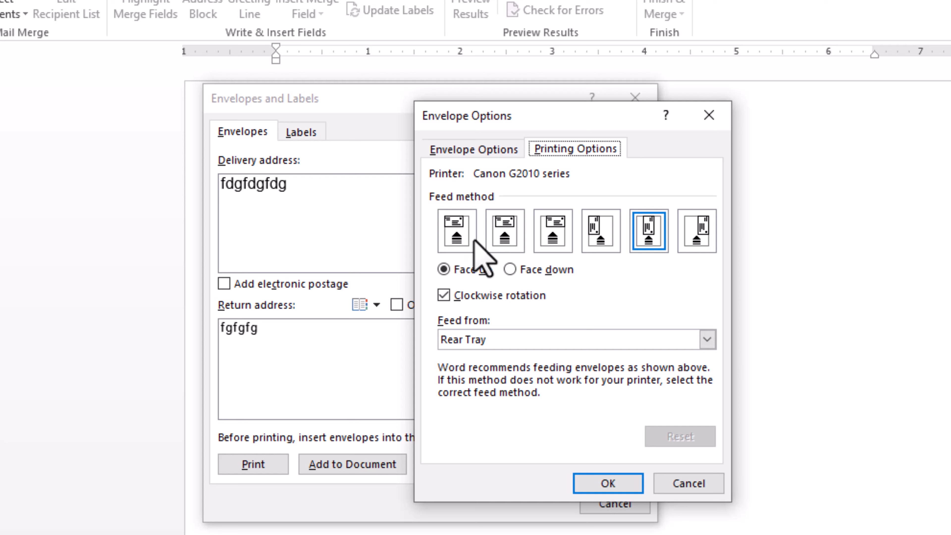
left_click(510, 269)
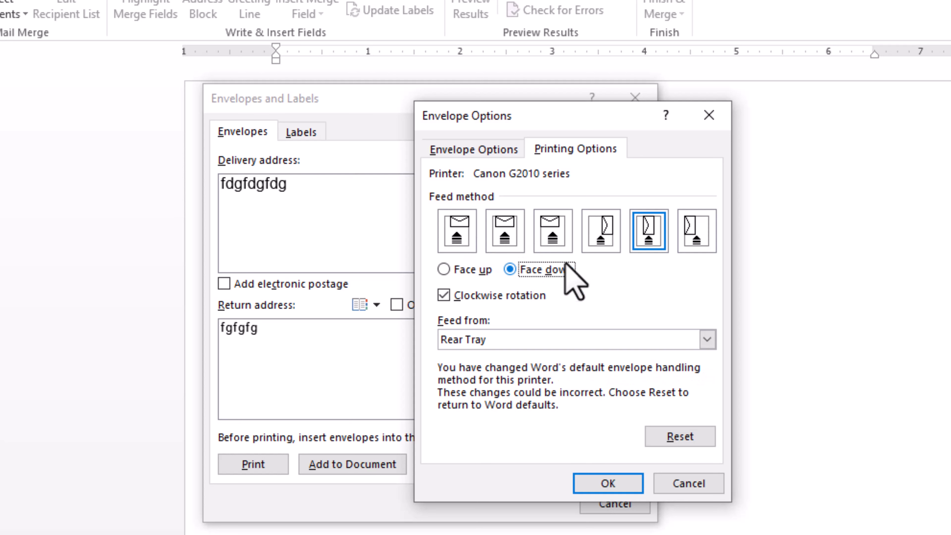
left_click(442, 269)
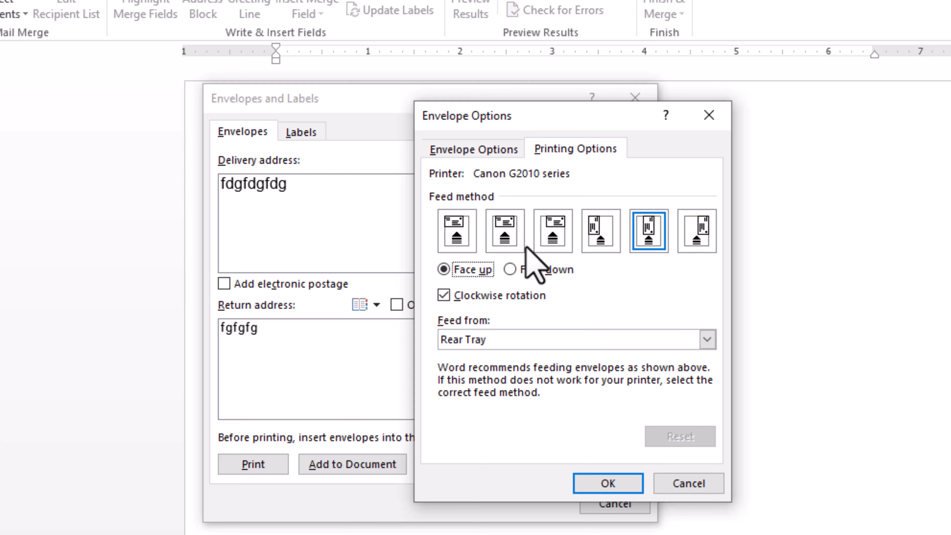
left_click(675, 491)
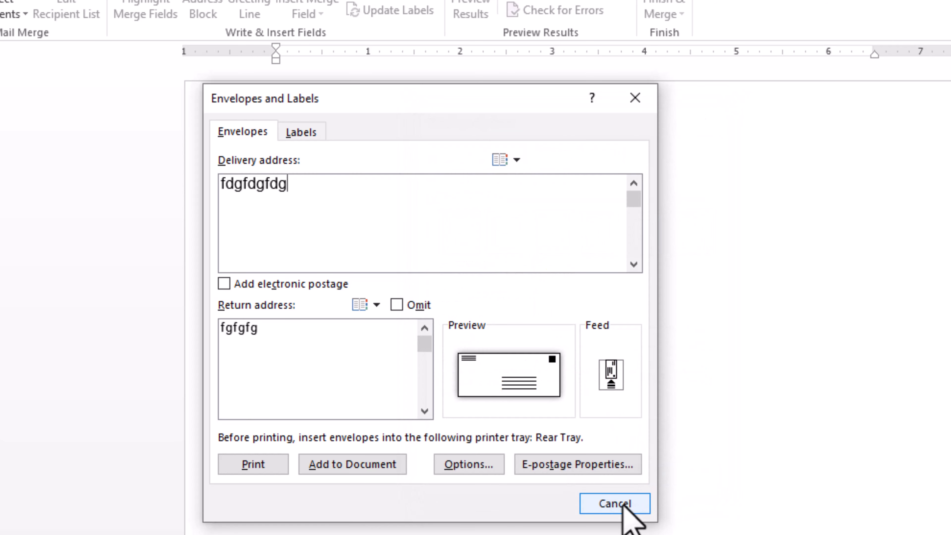
Add the envelope to the document and save its return address as the default.
left_click(310, 197)
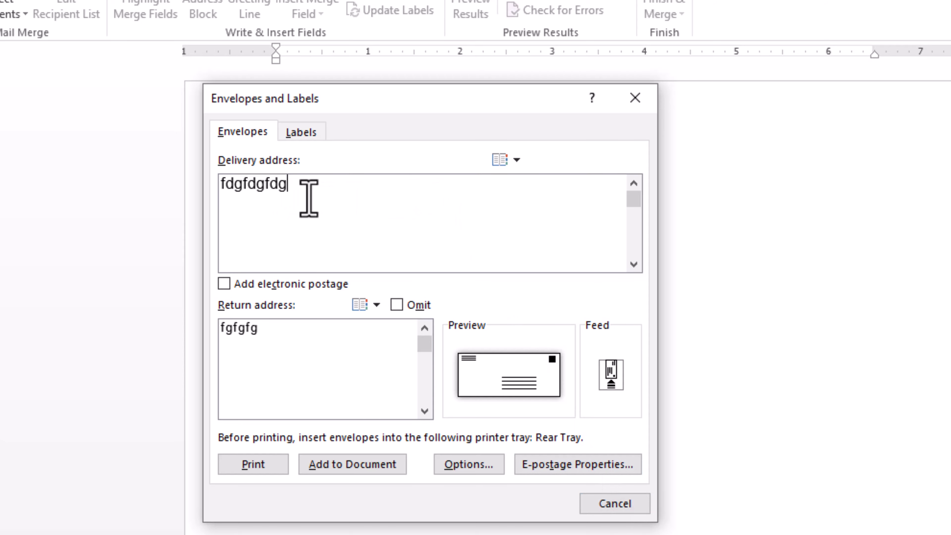
left_click(373, 461)
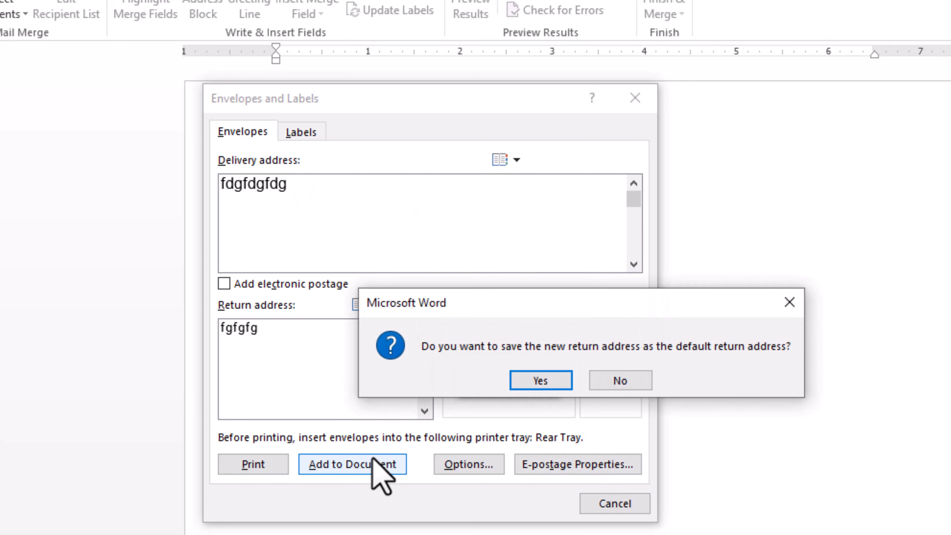
left_click(534, 382)
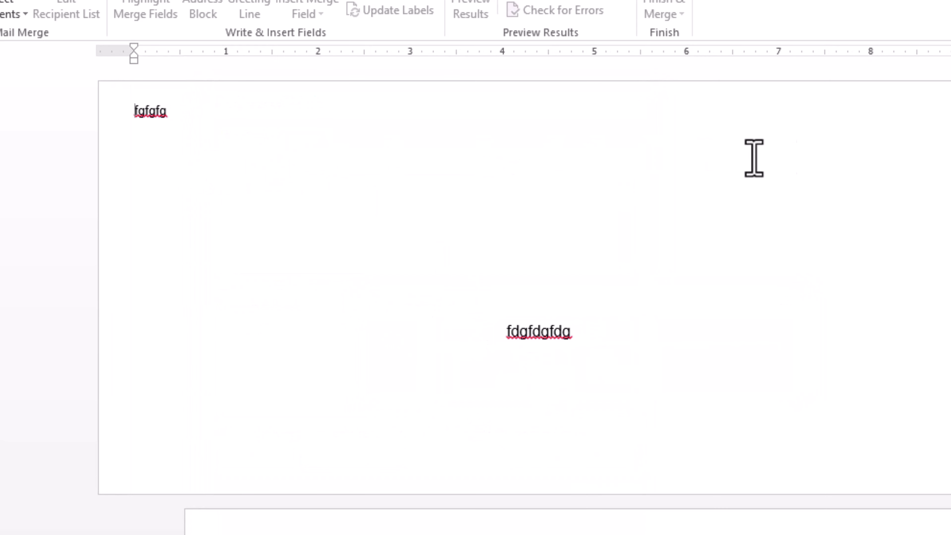
Move the delivery address frame up and to the right on the envelope page.
triple_click(148, 119)
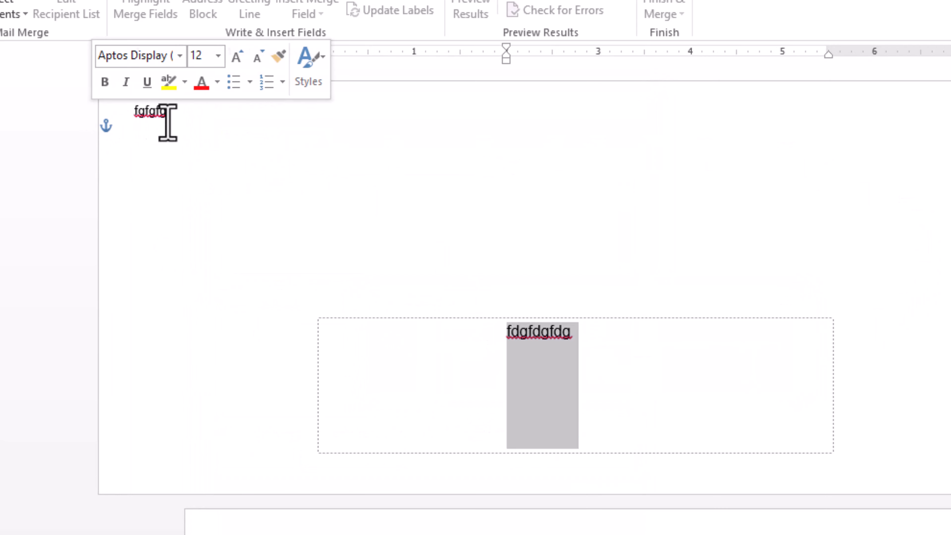
left_click(503, 369)
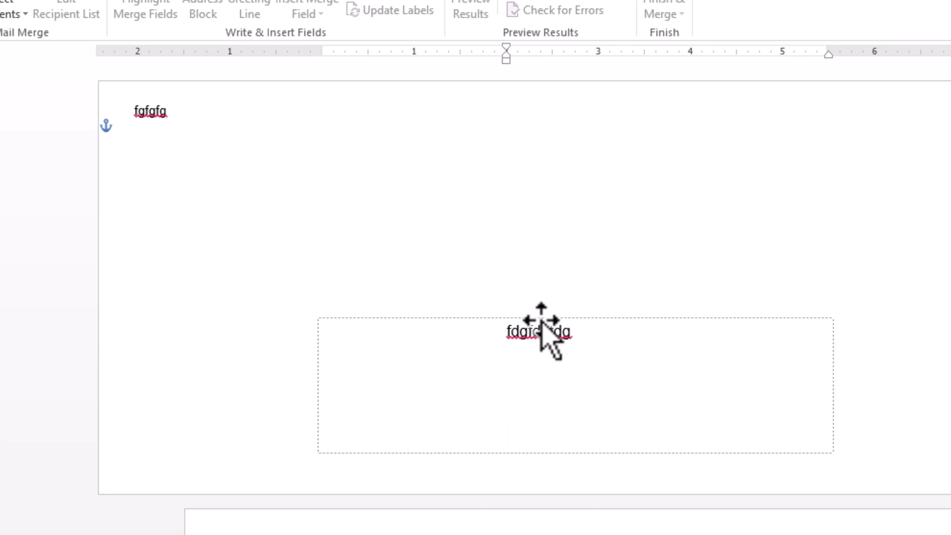
left_click_drag(549, 324, 627, 261)
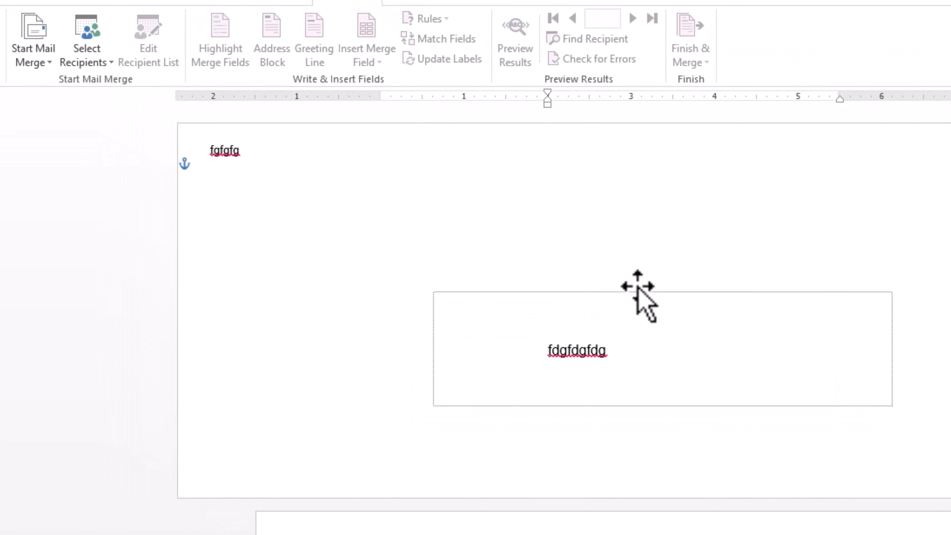
Enlarge the font of the return address text "fgfgfg" by four size steps.
left_click(236, 164)
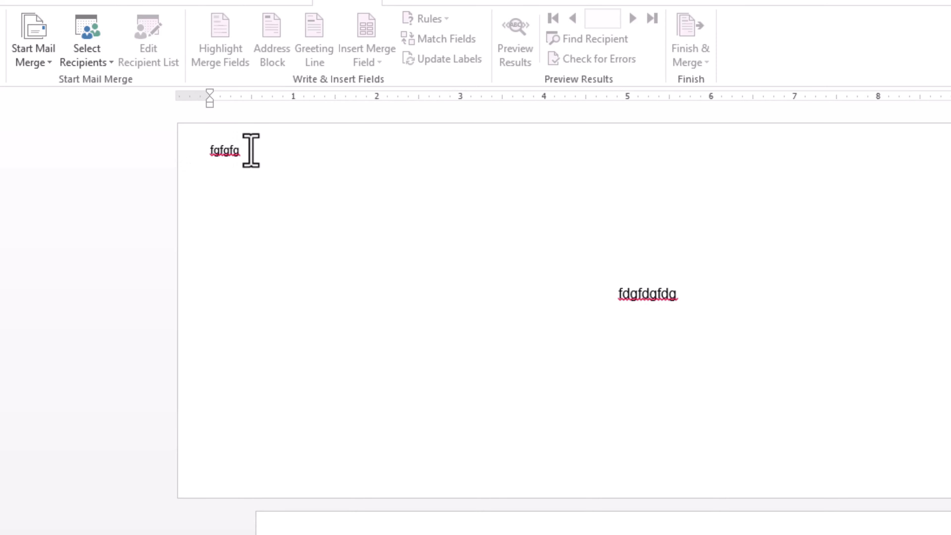
left_click_drag(251, 149, 190, 153)
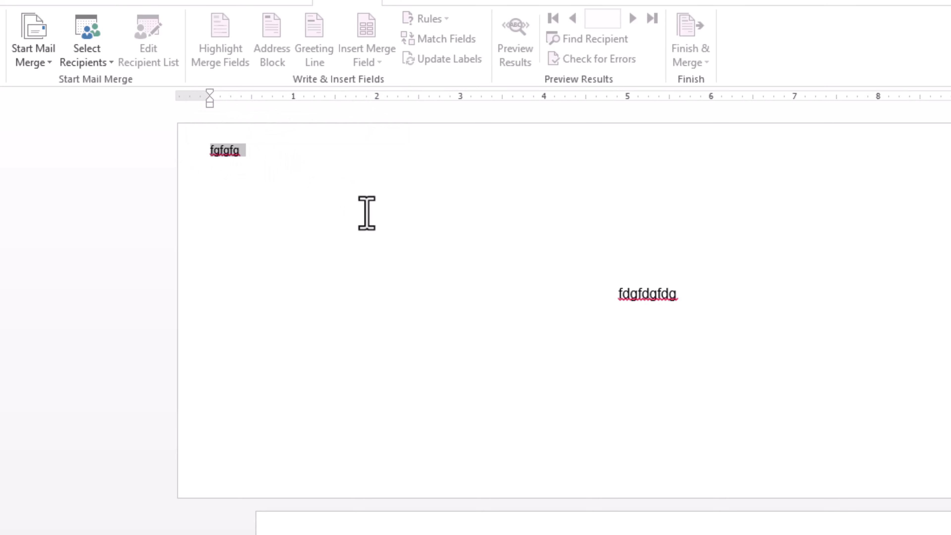
key("ctrl+shift+period")
key("ctrl+shift+period")
key("ctrl+shift+period")
key("ctrl+shift+period")
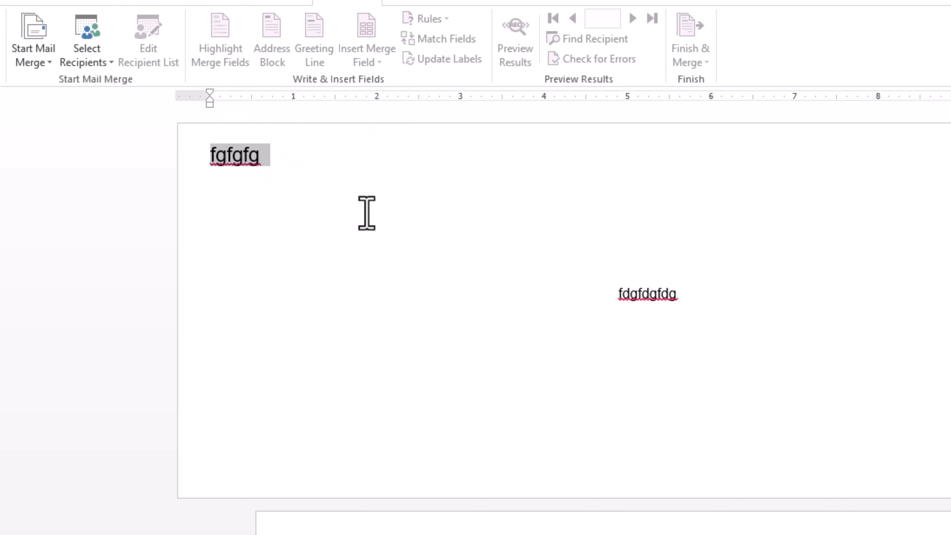
Add a second line reading "D fdasfh klh" below the first line of the return address.
left_click(308, 149)
key("Return")
type("D fdasfh kll")
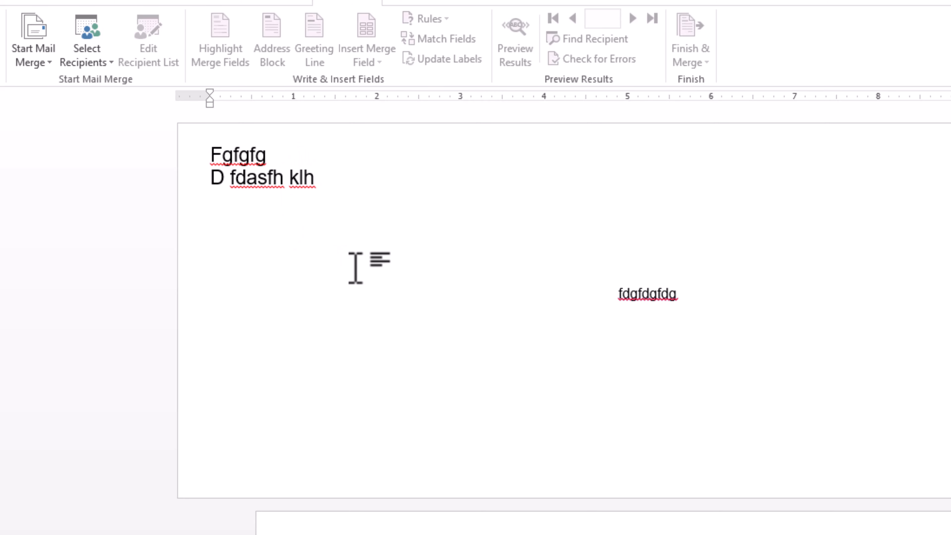
Undo the document changes back through the envelope insertion, leaving only the blank page.
key("ctrl+z")
key("ctrl+z")
key("ctrl+z")
key("ctrl+z")
key("ctrl+z")
key("ctrl+z")
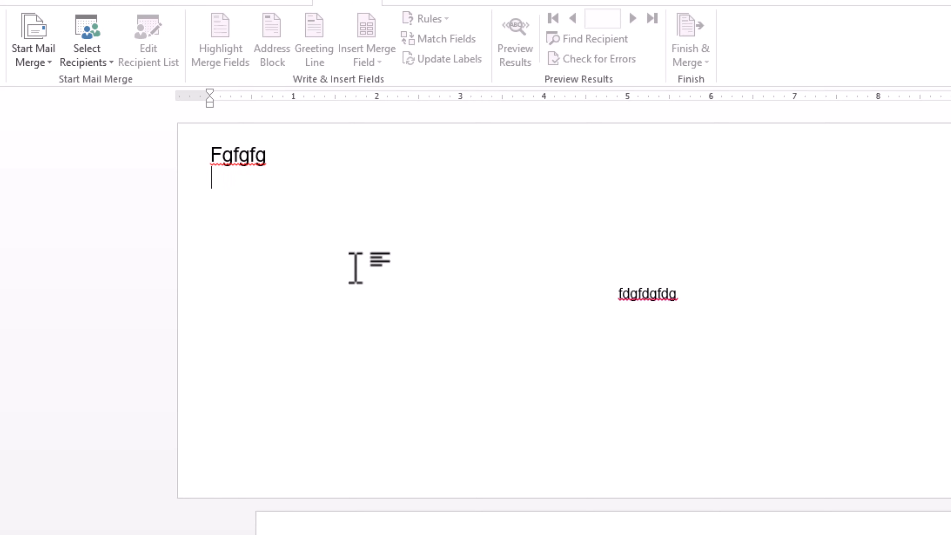
key("ctrl+z")
key("ctrl+z")
key("ctrl+z")
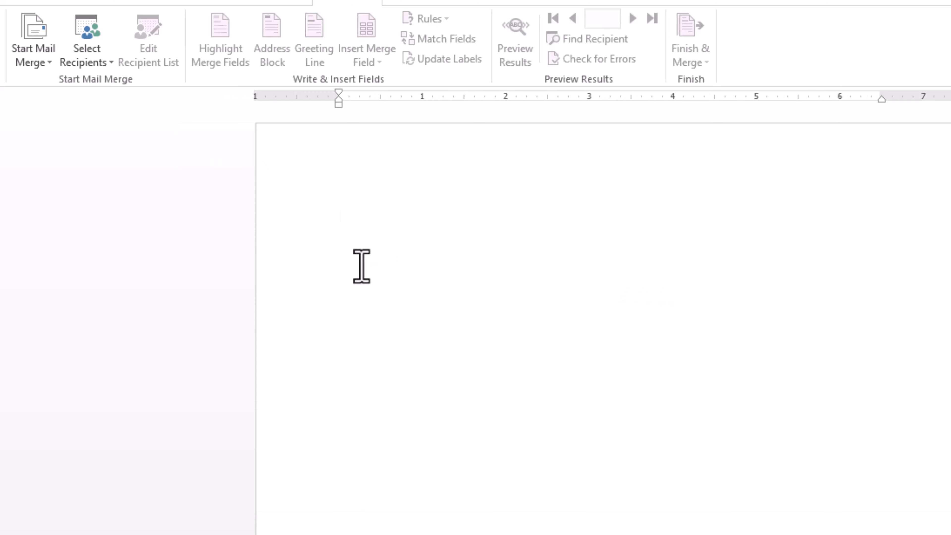
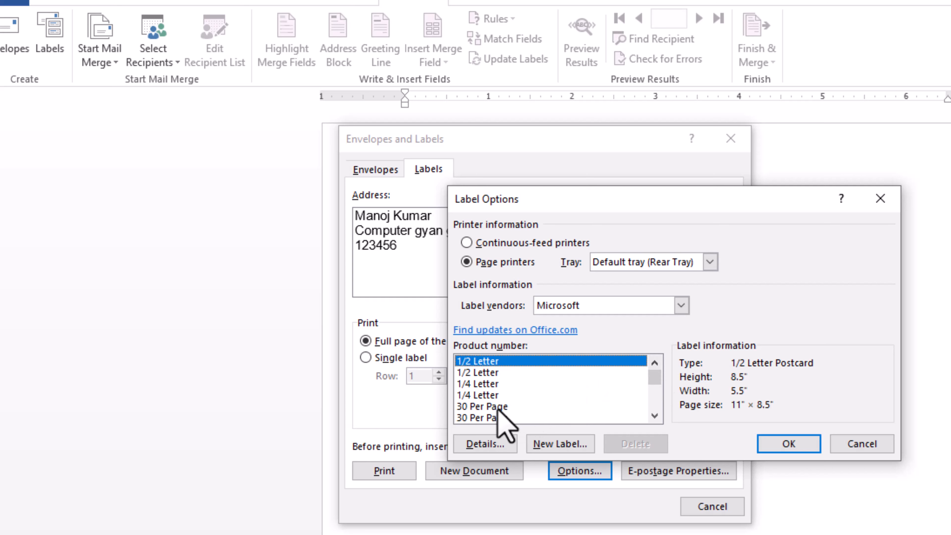
Choose the Microsoft 30 Per Page product for the address labels and apply the label options.
left_click(496, 407)
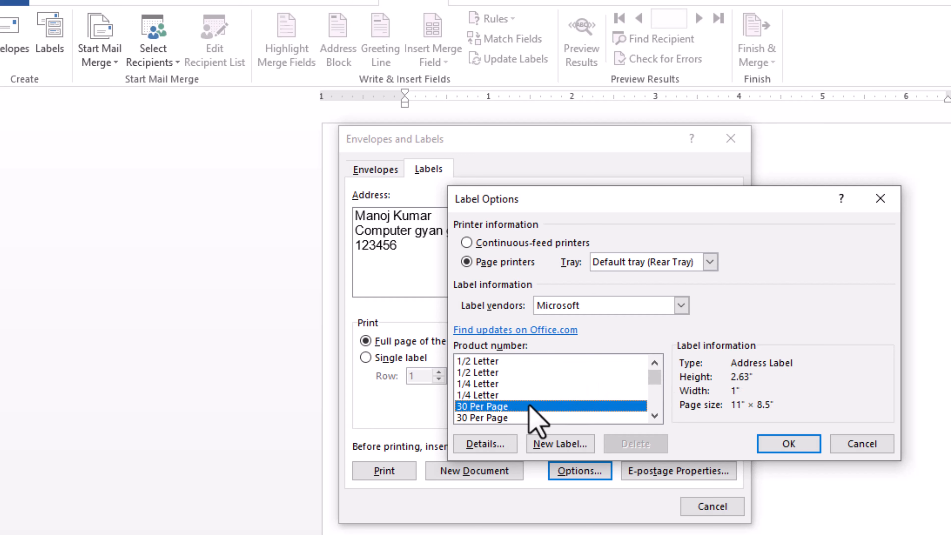
left_click(778, 443)
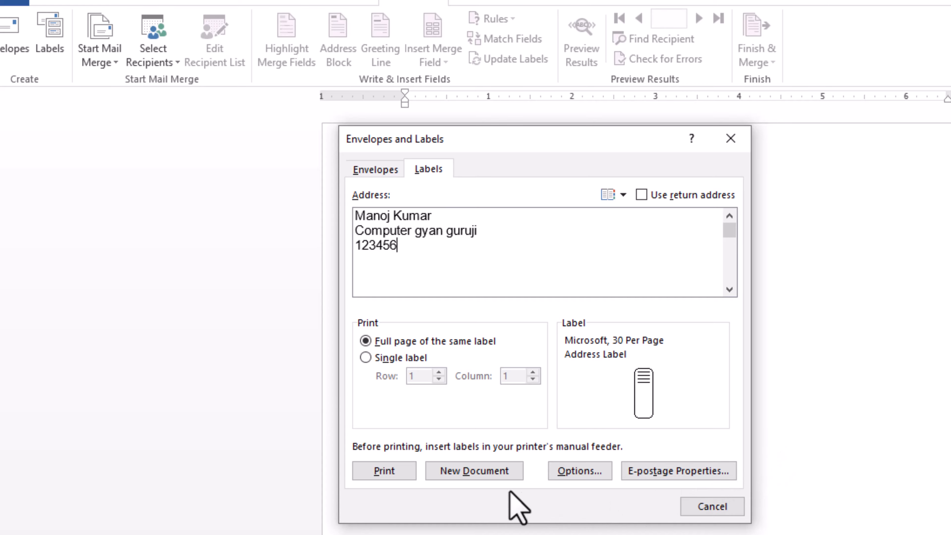
Generate a new document containing a full page of the same address label.
left_click(468, 471)
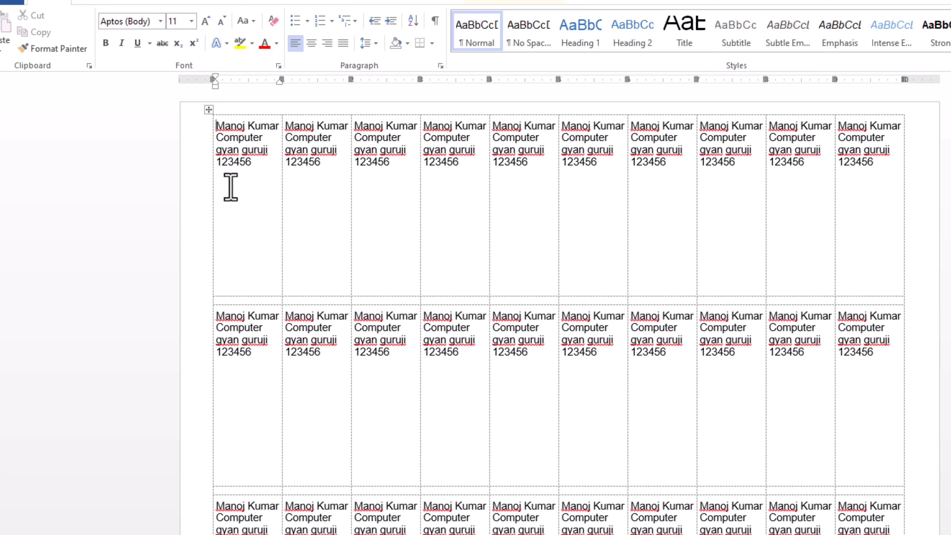
Select the whole label table in the new document and delete it to leave a blank page.
left_click(210, 110)
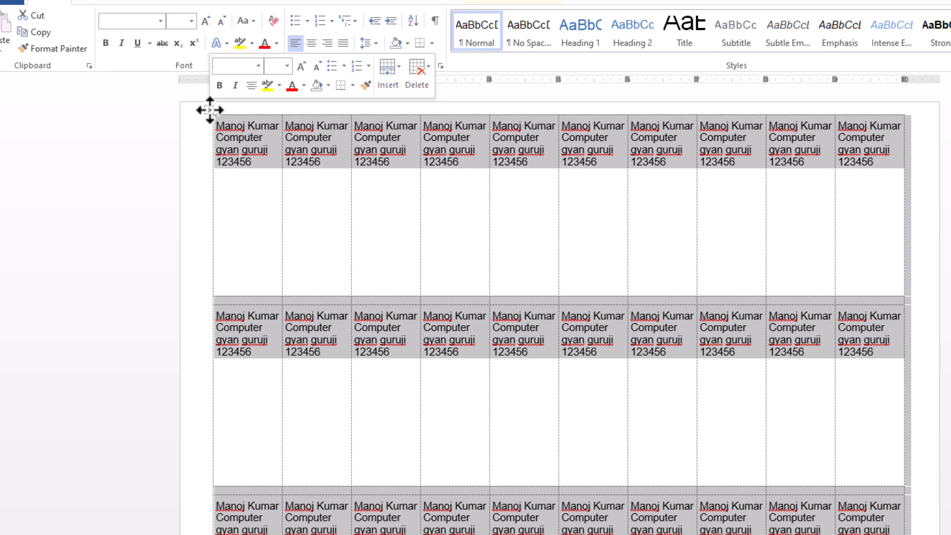
key("Delete")
key("ctrl+z")
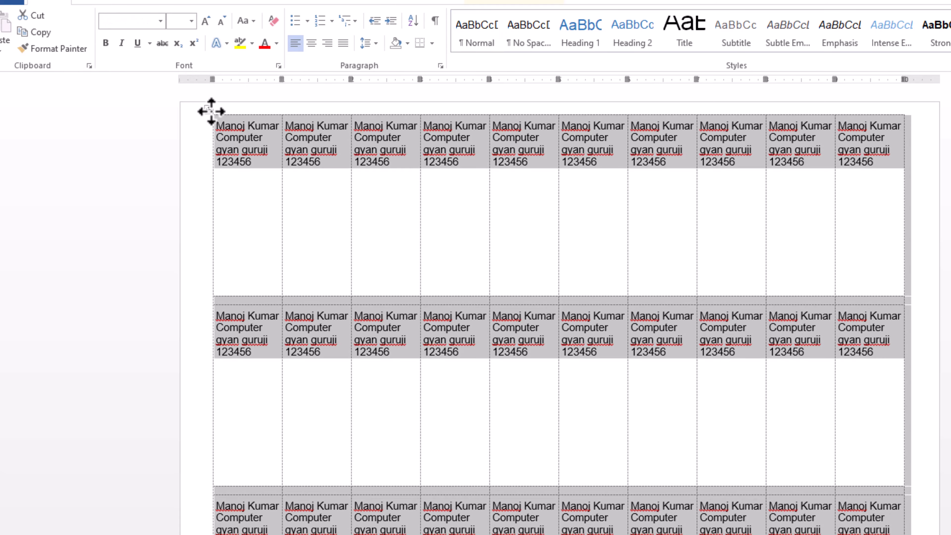
left_click(536, 8)
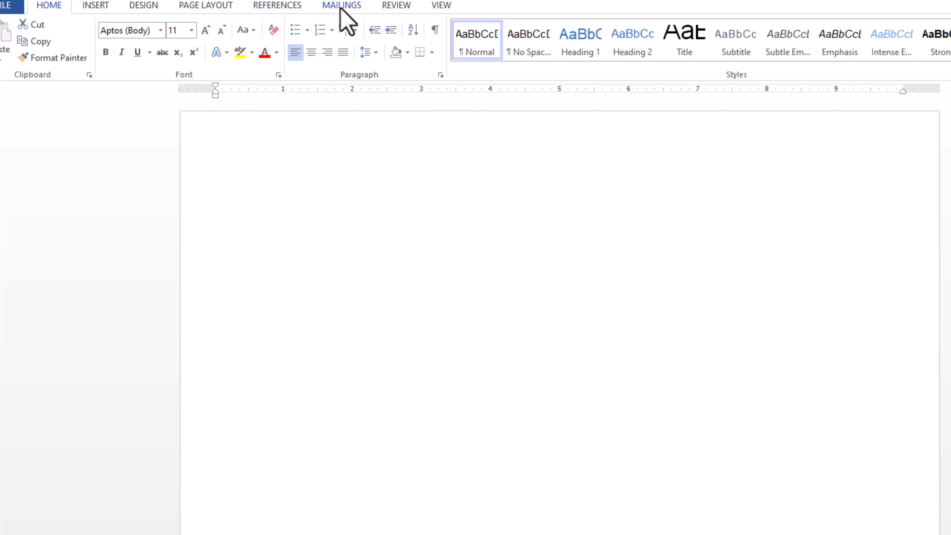
Start a mail merge of the Letters type in the emptied labels document.
left_click(341, 5)
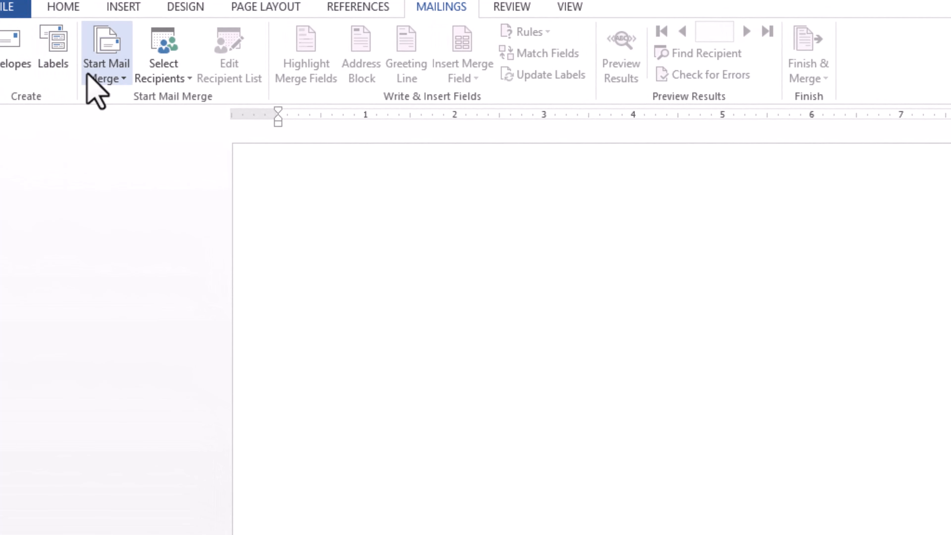
left_click(123, 78)
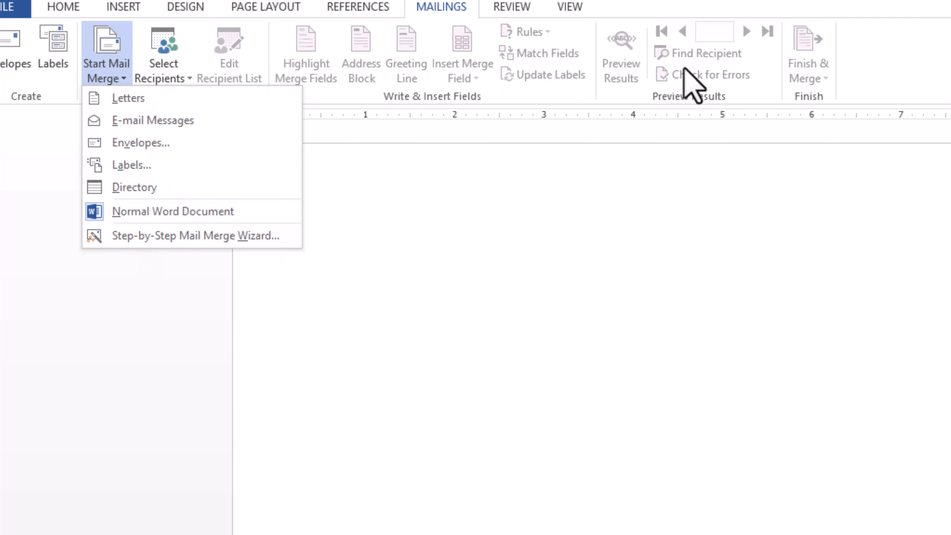
left_click(145, 95)
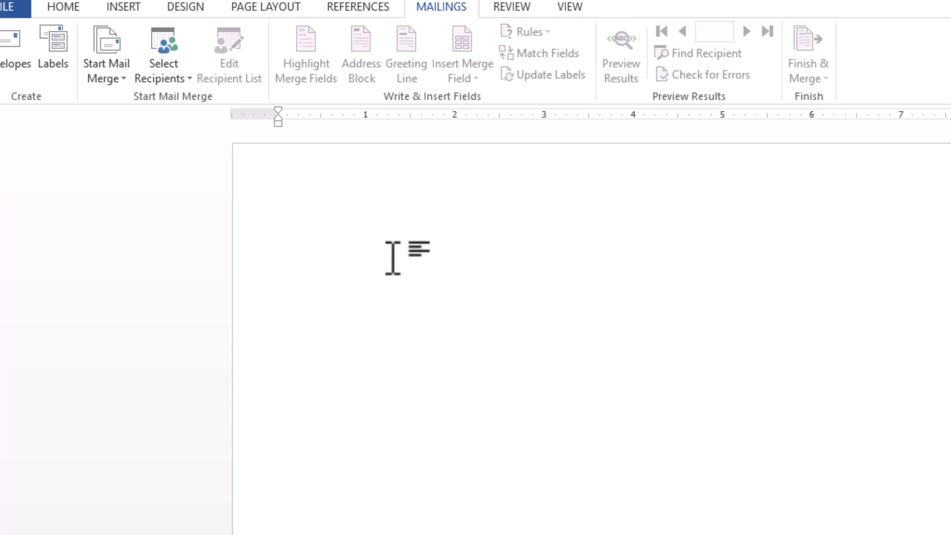
Fill the emptied labels document with sample paragraphs using =rand().
key("ctrl+shift+8")
key("BackSpace")
type("=rand()")
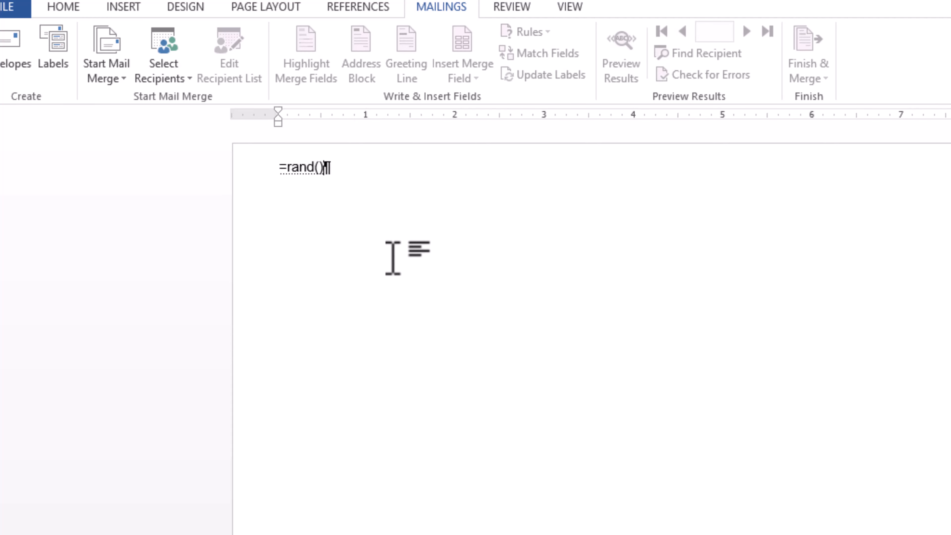
key("Return")
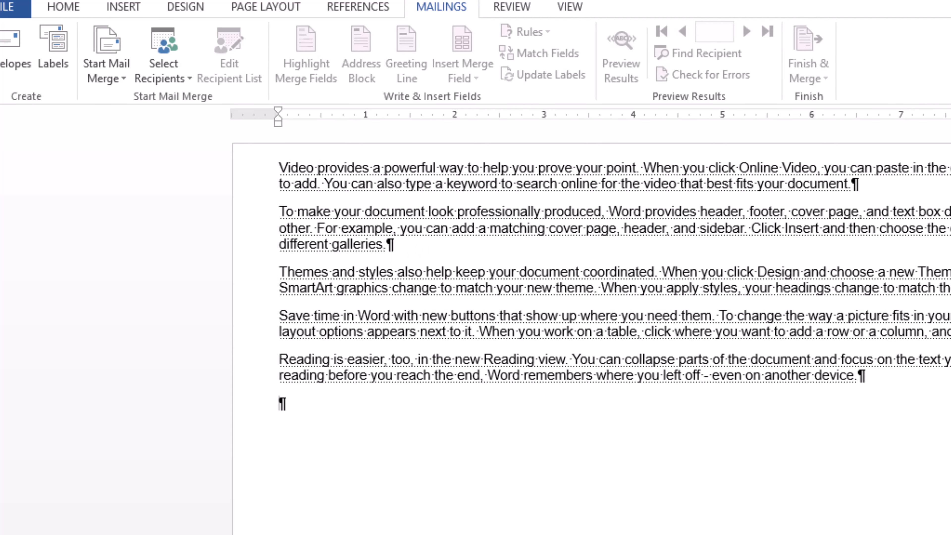
Undo the generated sample text and close the labels document without saving.
key("ctrl+z")
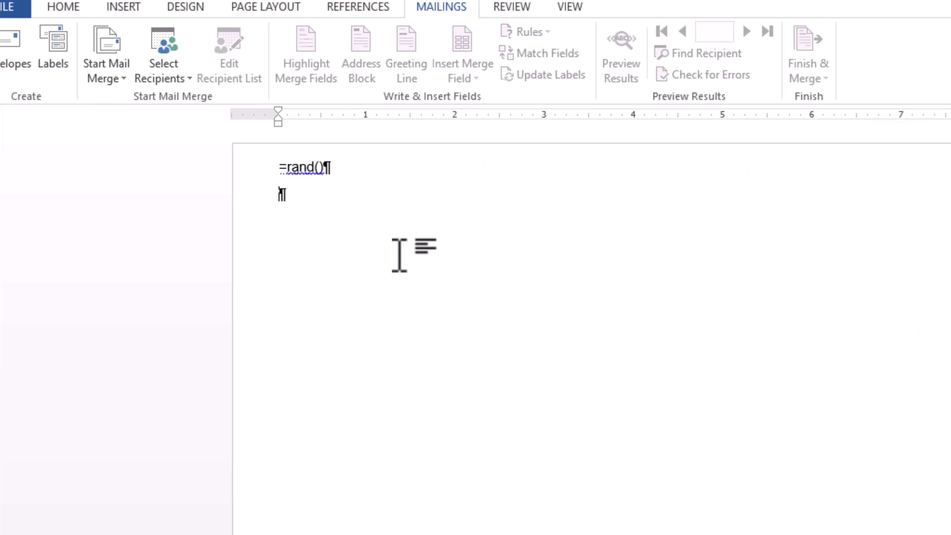
key("ctrl+w")
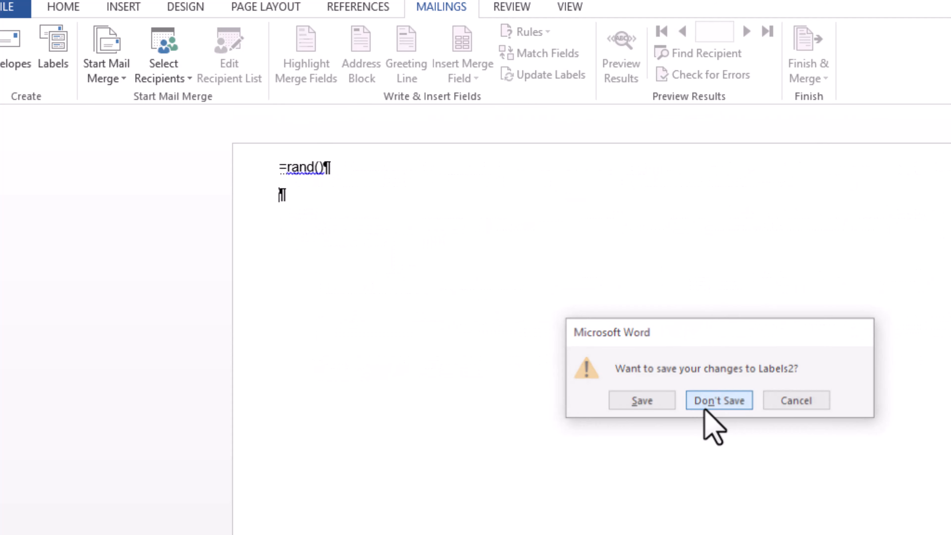
left_click(705, 401)
Generate sample paragraphs in the original blank document with =rand().
type("=")
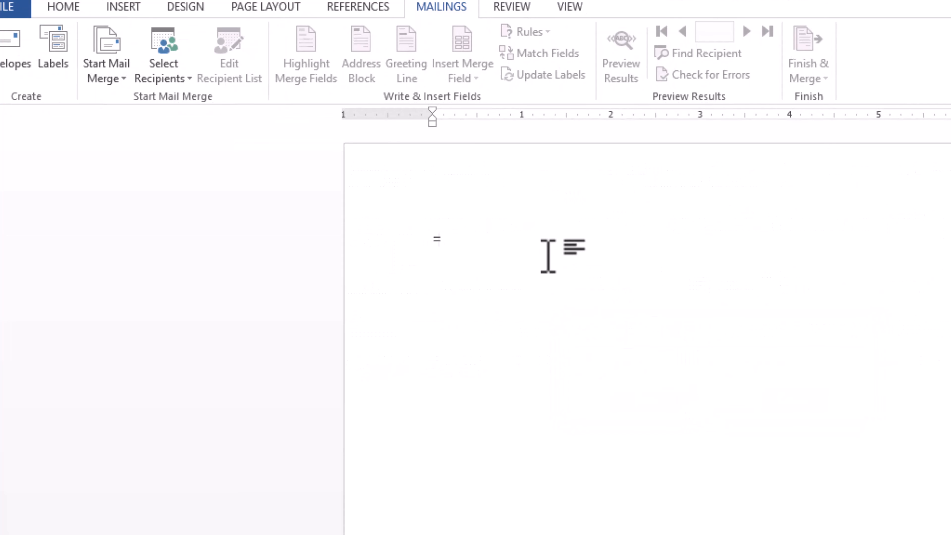
type("rand()")
key("Return")
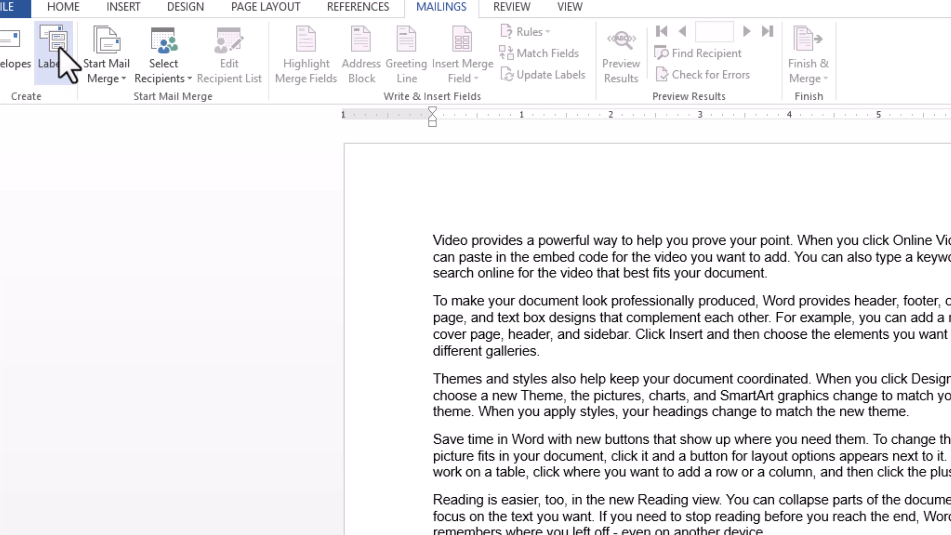
Set the mail merge type to Labels and dismiss the label options without applying a layout.
left_click(112, 75)
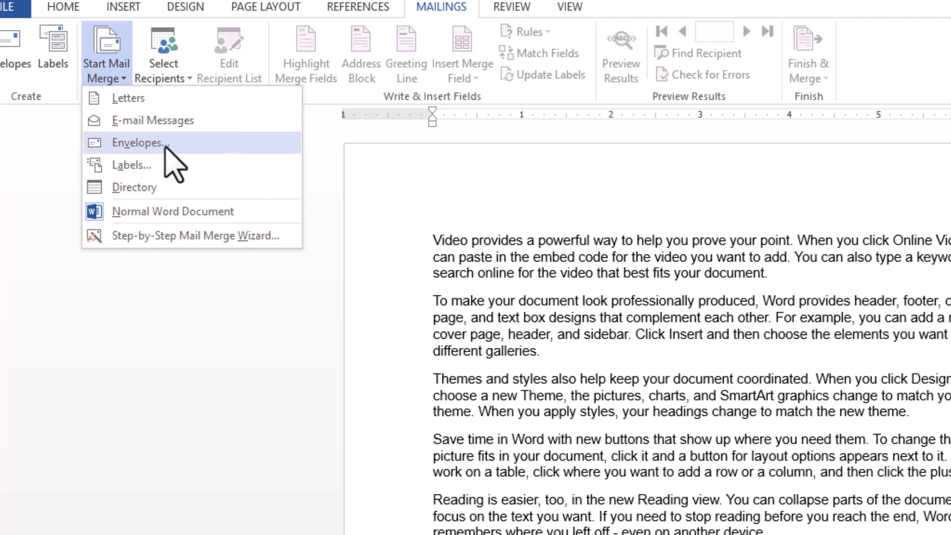
left_click(142, 164)
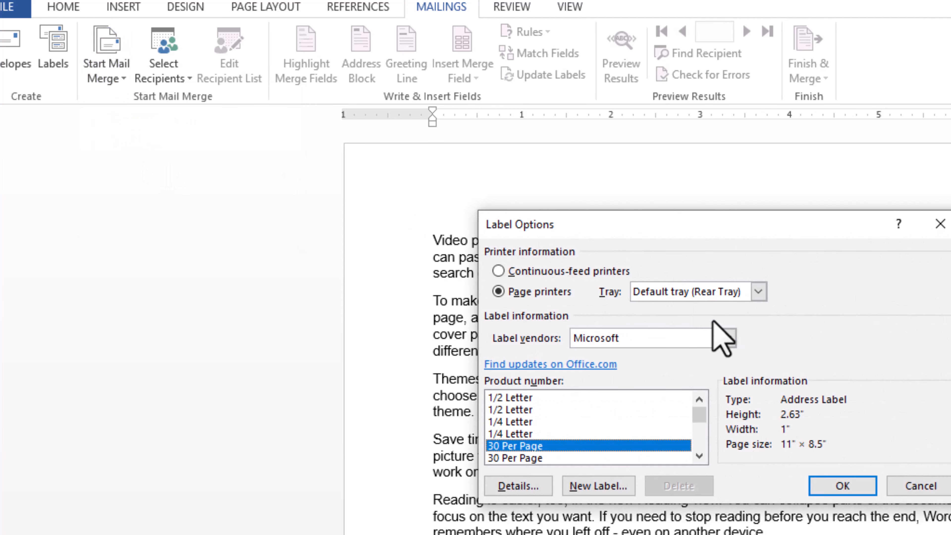
mouse_move(699, 414)
left_mouse_down()
mouse_move(703, 431)
mouse_move(698, 414)
left_mouse_up()
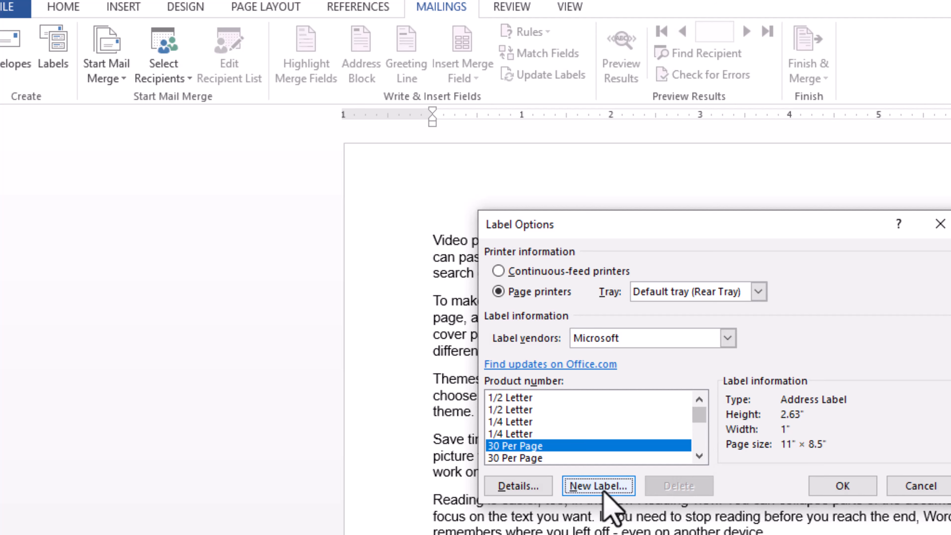
left_click(917, 486)
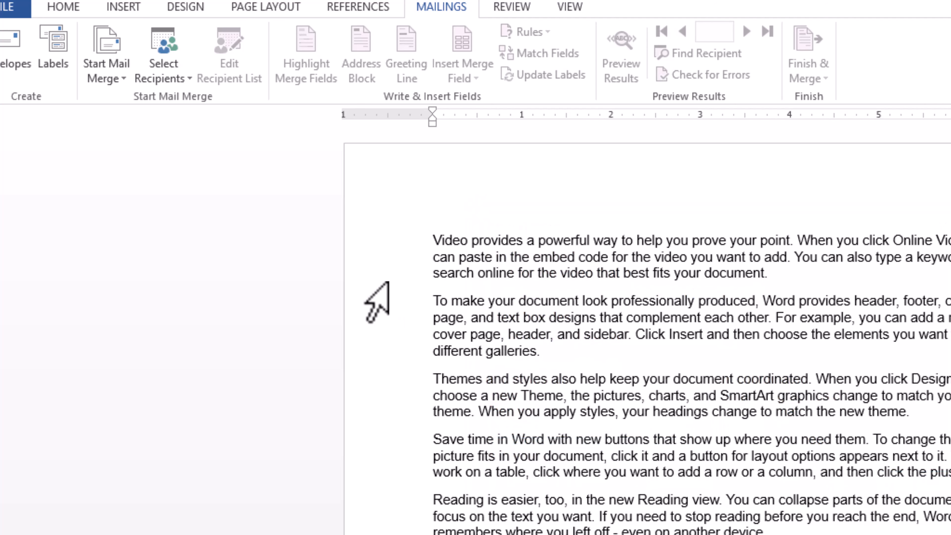
Start the Step-by-Step Mail Merge Wizard, widen its pane and advance to the starting document stage with Labels as document type.
left_click(120, 87)
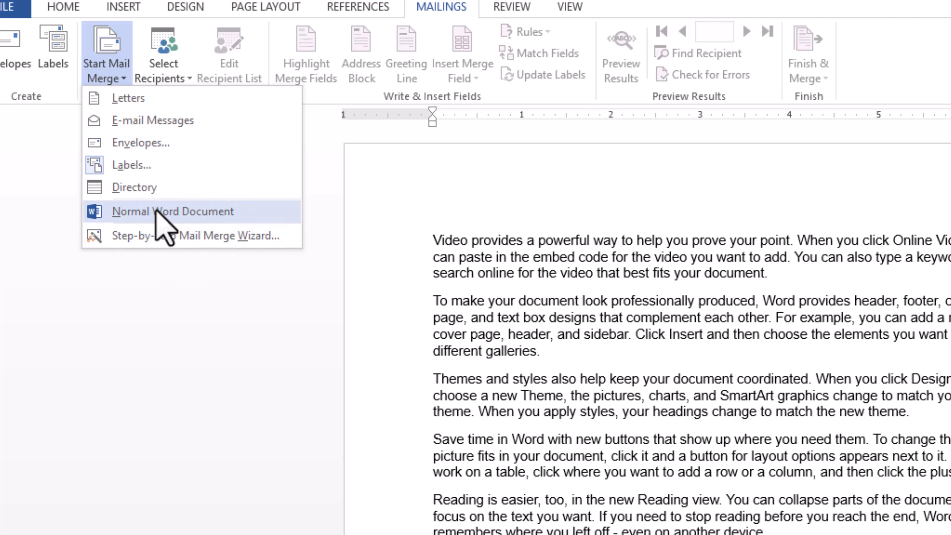
left_click(161, 239)
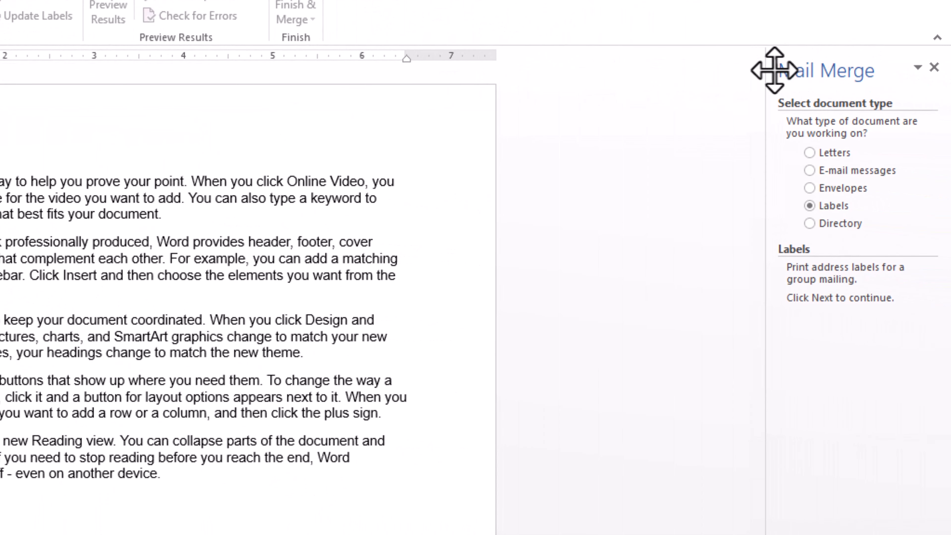
left_click_drag(750, 99, 647, 108)
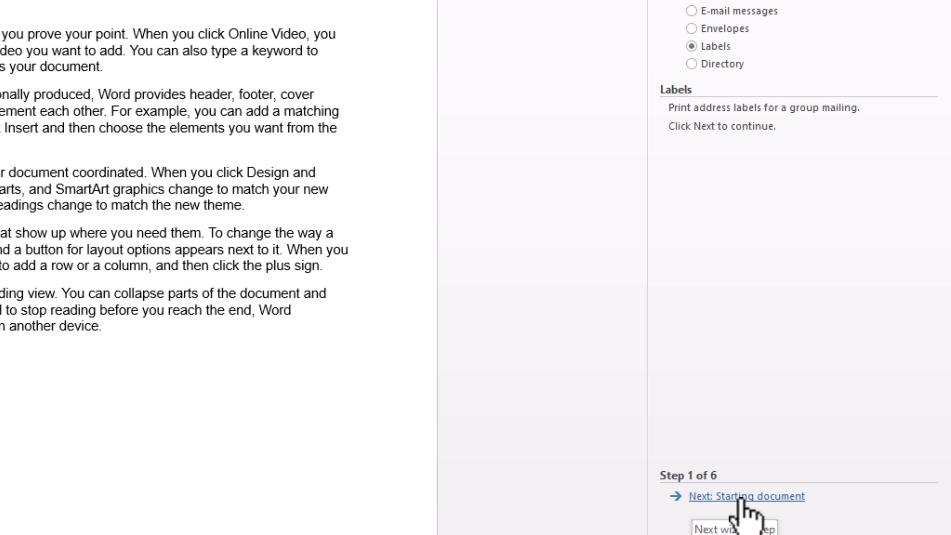
left_click(740, 496)
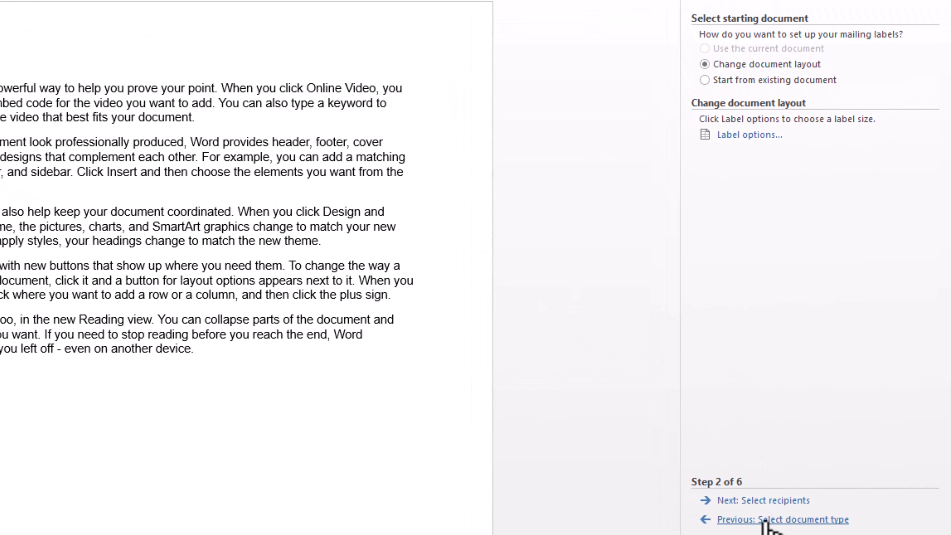
Proceed to recipient selection, applying the first Microsoft 1/2 Letter label layout and accepting deletion of the current document contents.
left_click(760, 500)
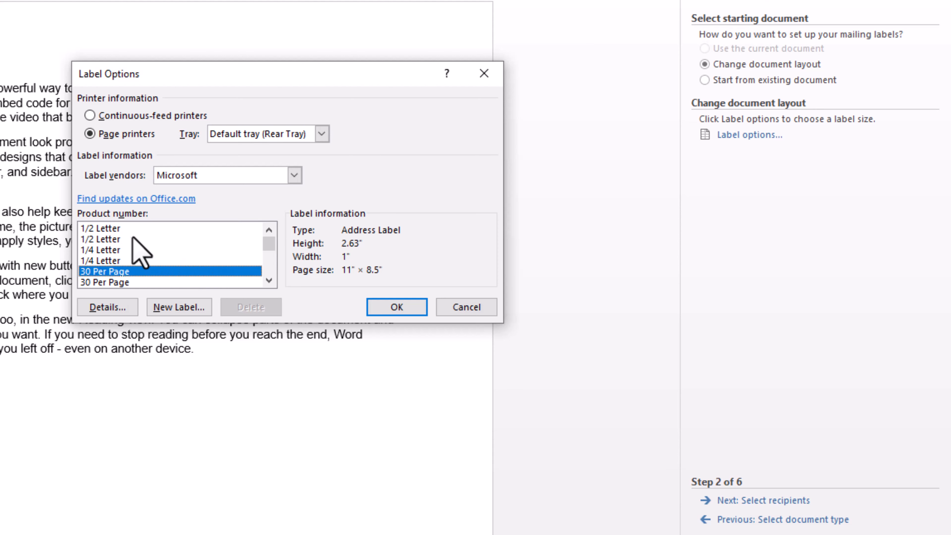
left_click(120, 230)
left_click(374, 305)
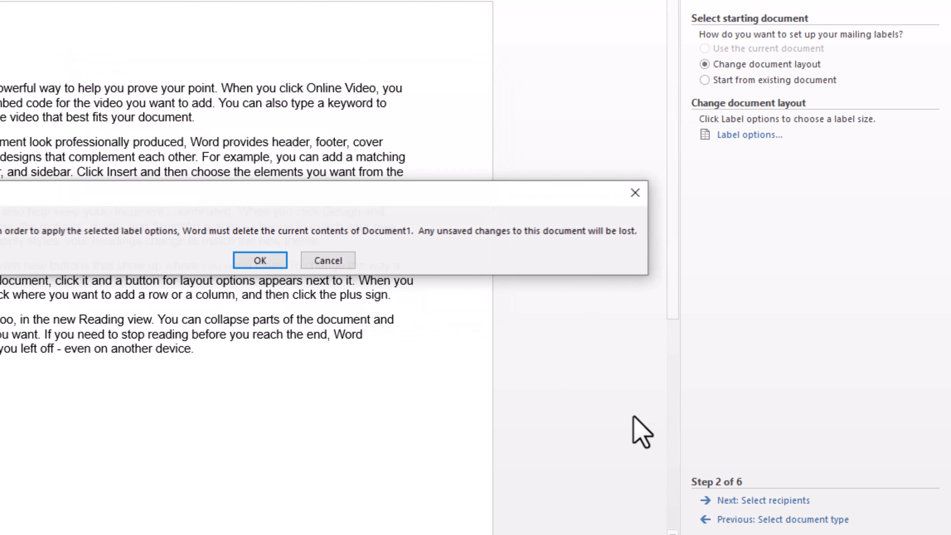
left_click(258, 261)
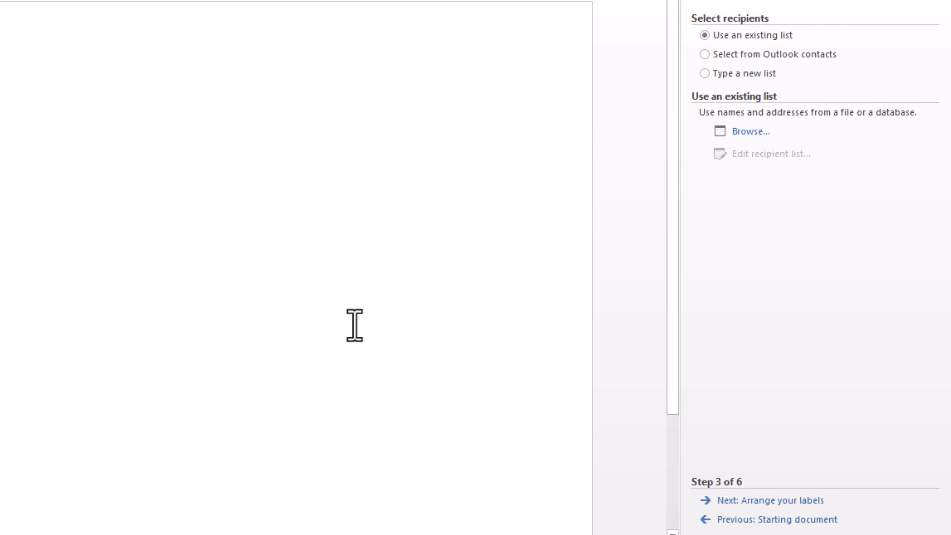
left_click(759, 523)
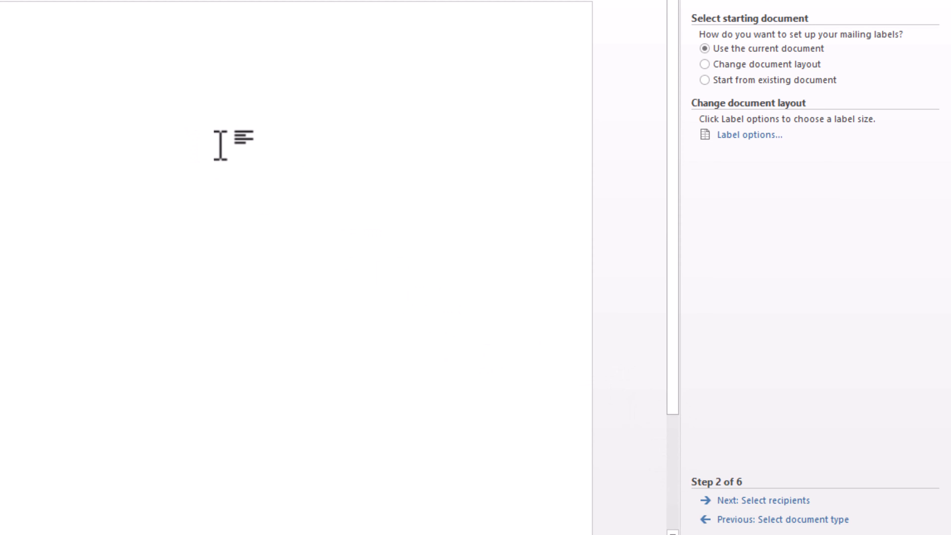
left_click(767, 502)
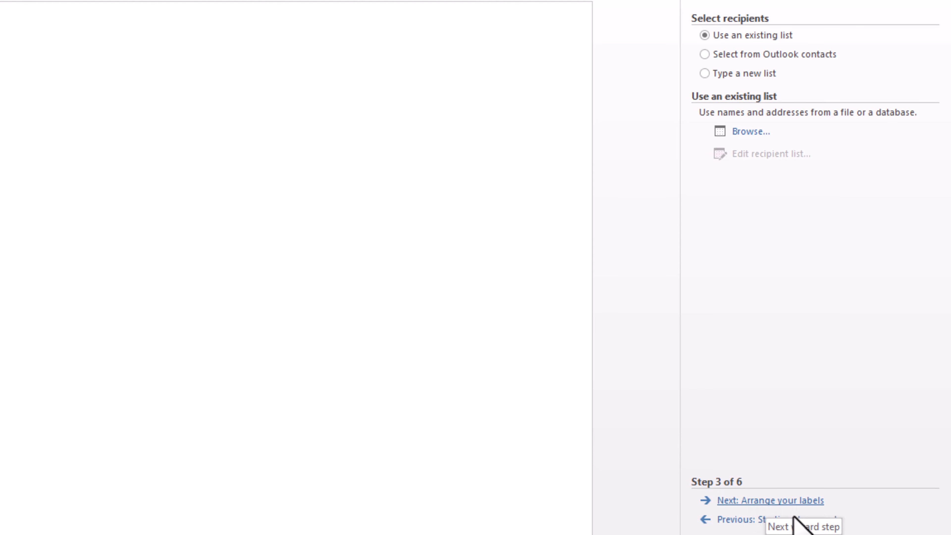
left_click(774, 504)
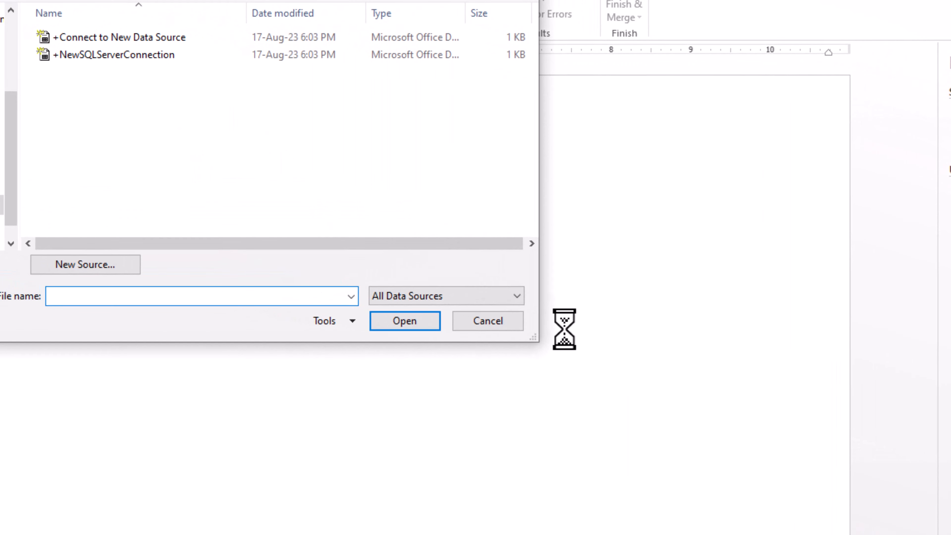
left_click(499, 321)
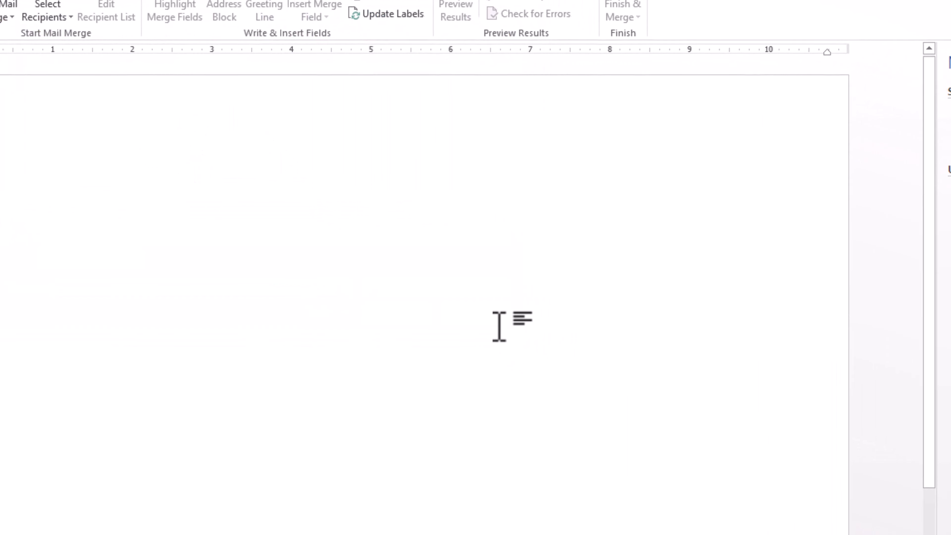
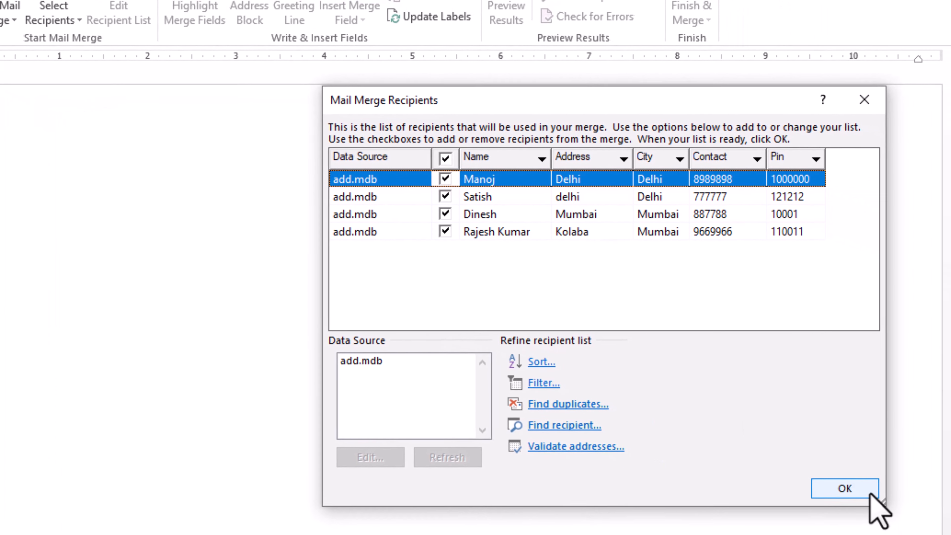
Accept all listed recipients from add.mdb and review them once more in the merge's recipient list.
left_click(950, 534)
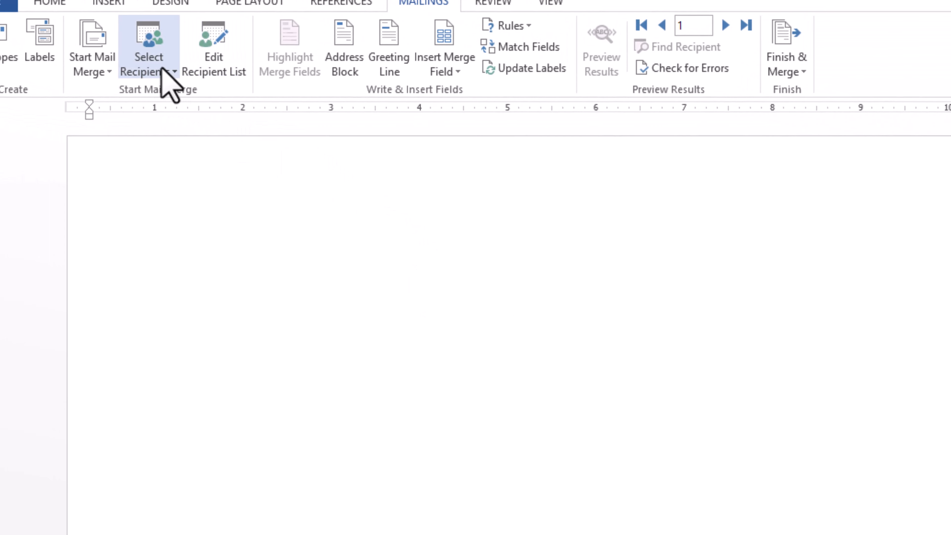
left_click(172, 73)
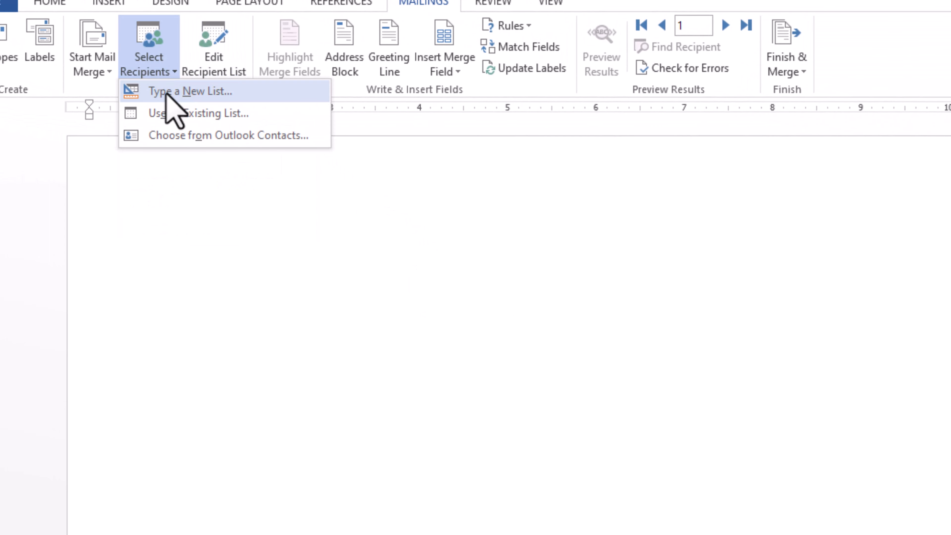
left_click(212, 62)
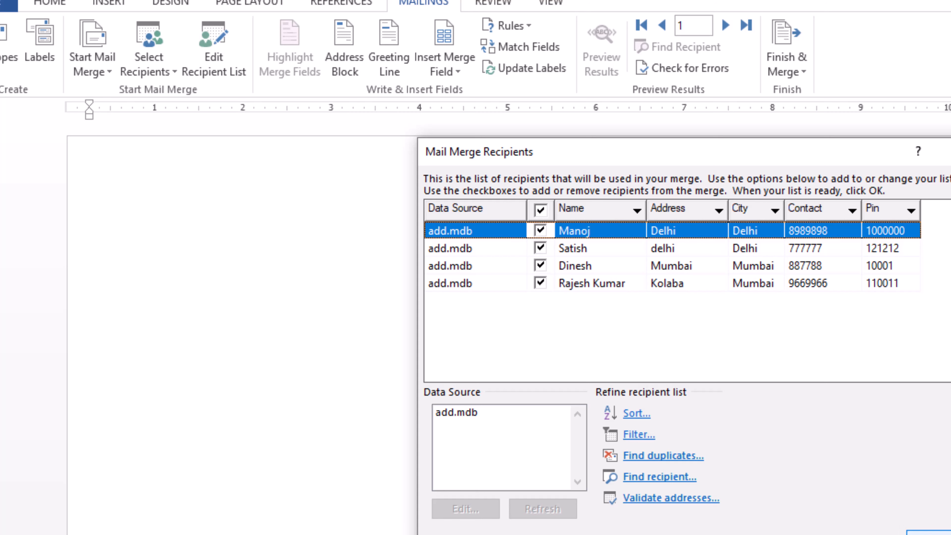
left_click(928, 532)
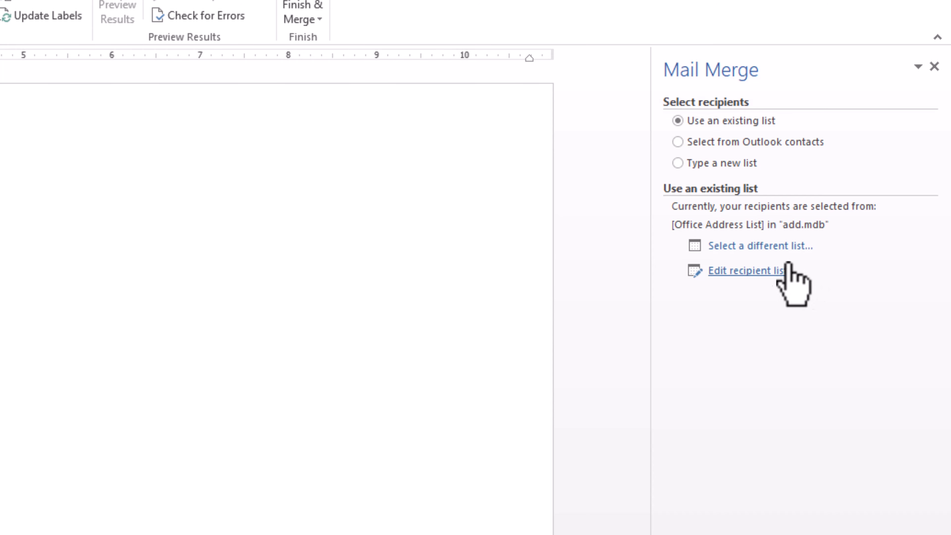
Reselect the add database as the existing recipient list, accepting all its recipients, and close the Mail Merge pane.
left_click(732, 246)
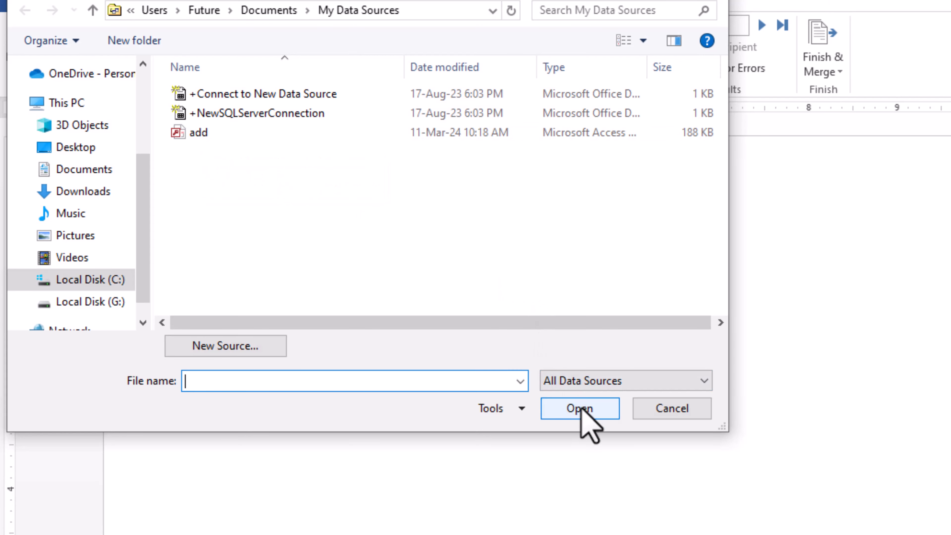
left_click(212, 134)
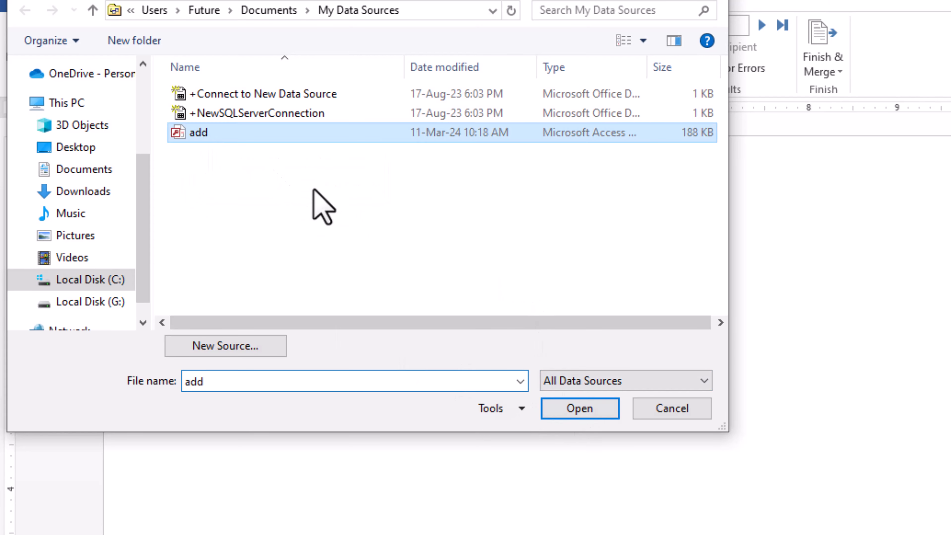
left_click(580, 408)
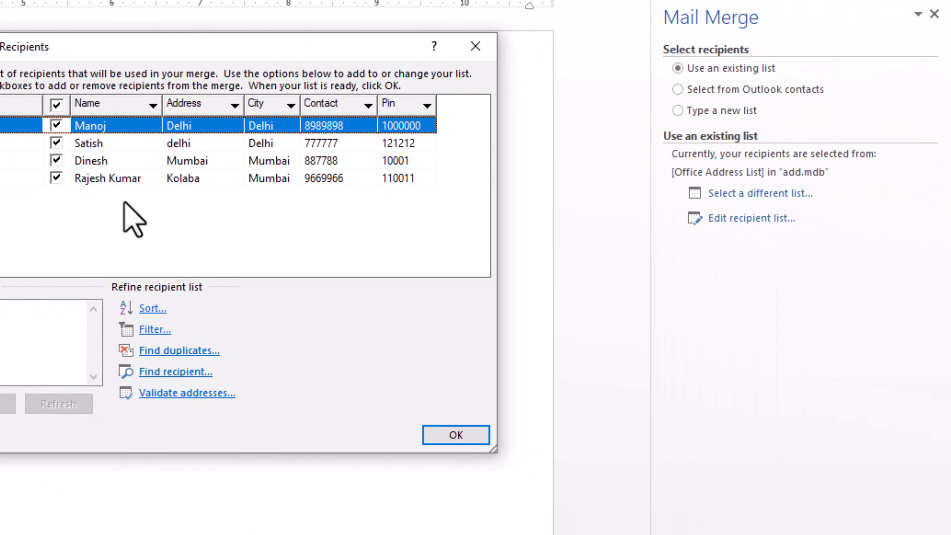
left_click(460, 436)
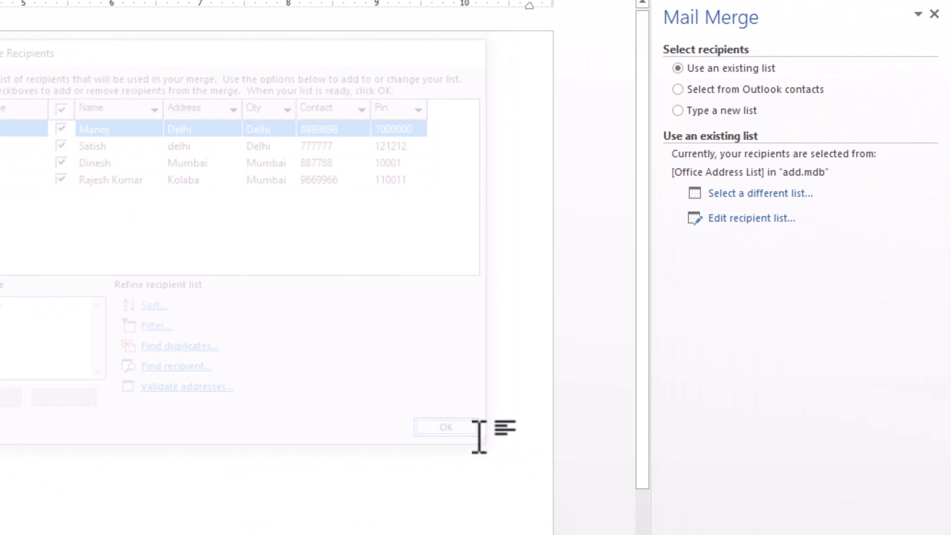
left_click(934, 15)
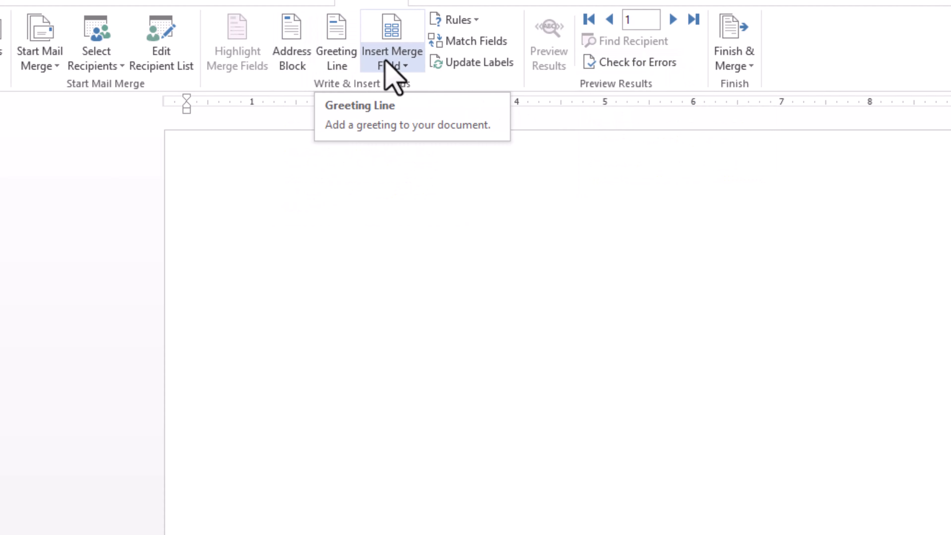
left_click(405, 69)
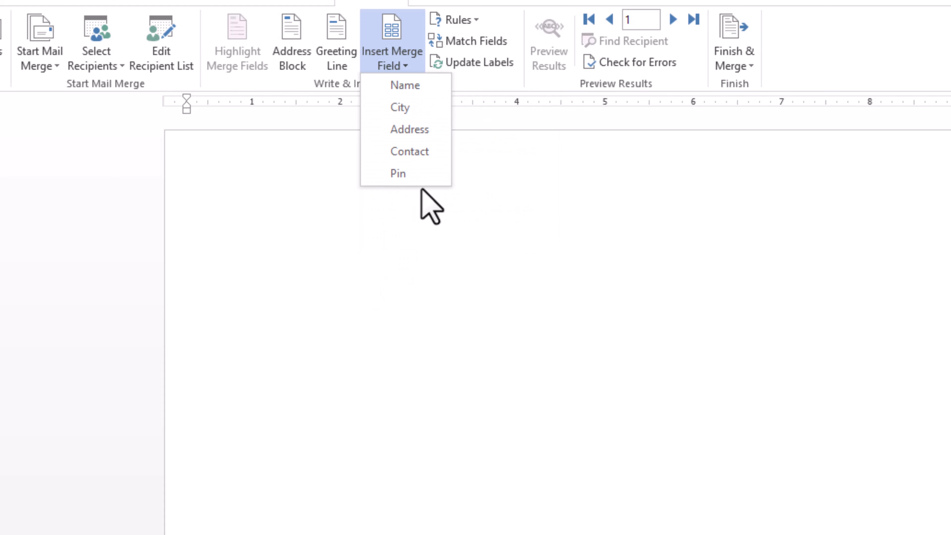
left_click(412, 240)
right_click(287, 256)
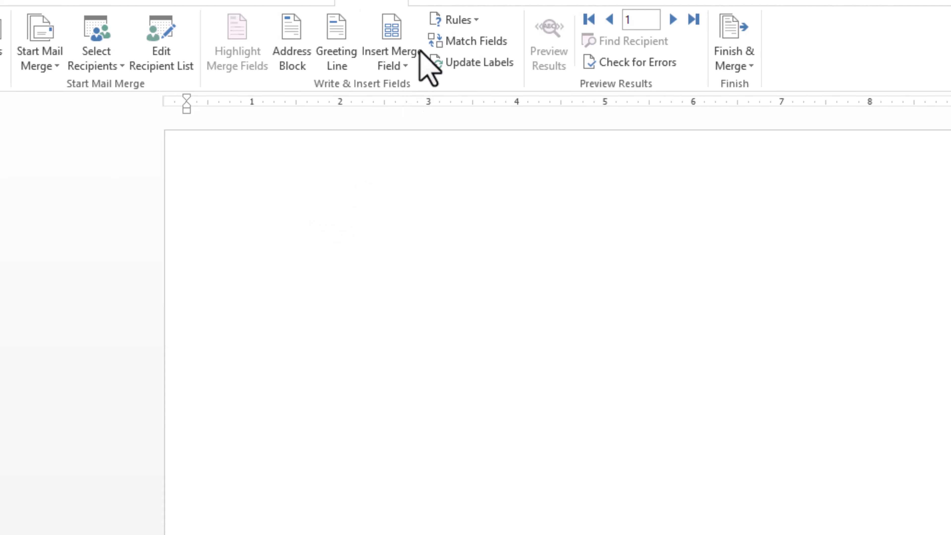
Set the page margins to the Normal preset with 1" on all sides.
left_click(490, 2)
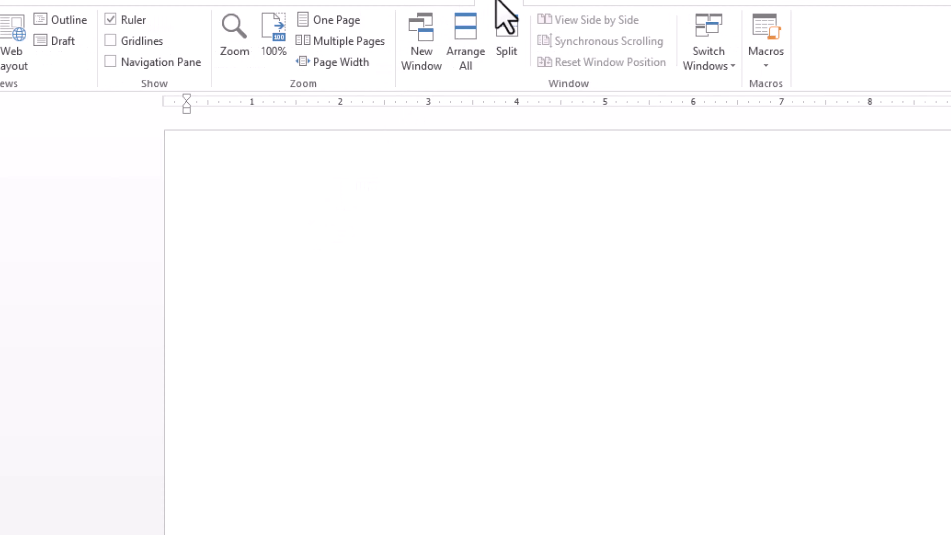
left_click(95, 2)
left_click(120, 2)
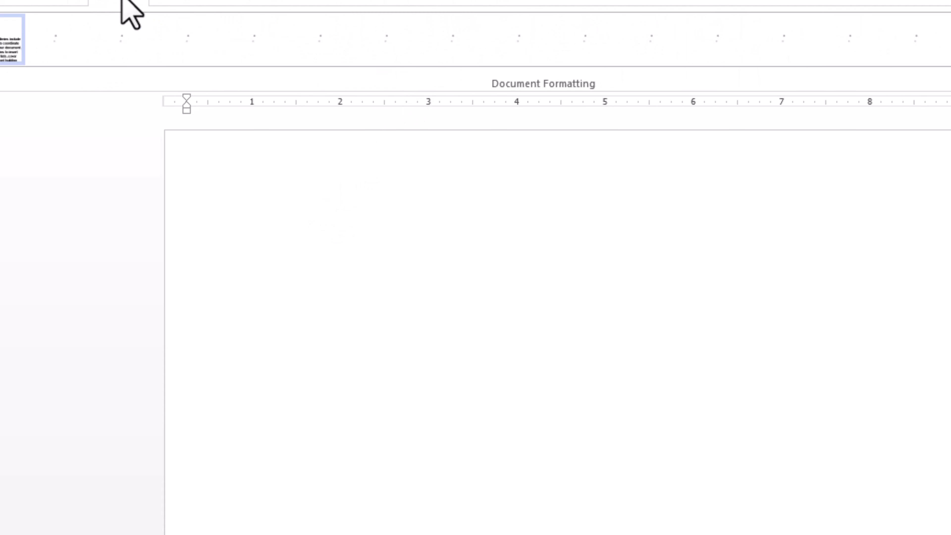
left_click(212, 1)
left_click(18, 39)
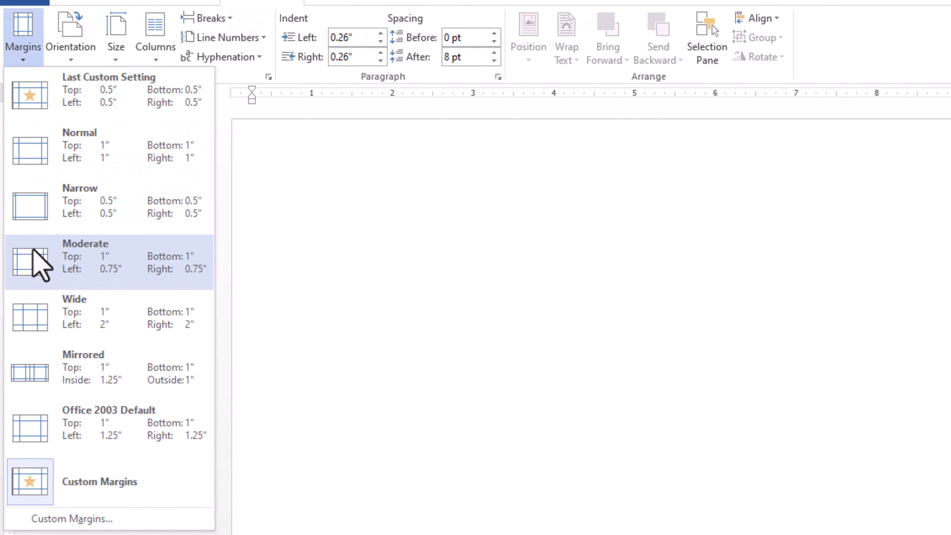
left_click(30, 168)
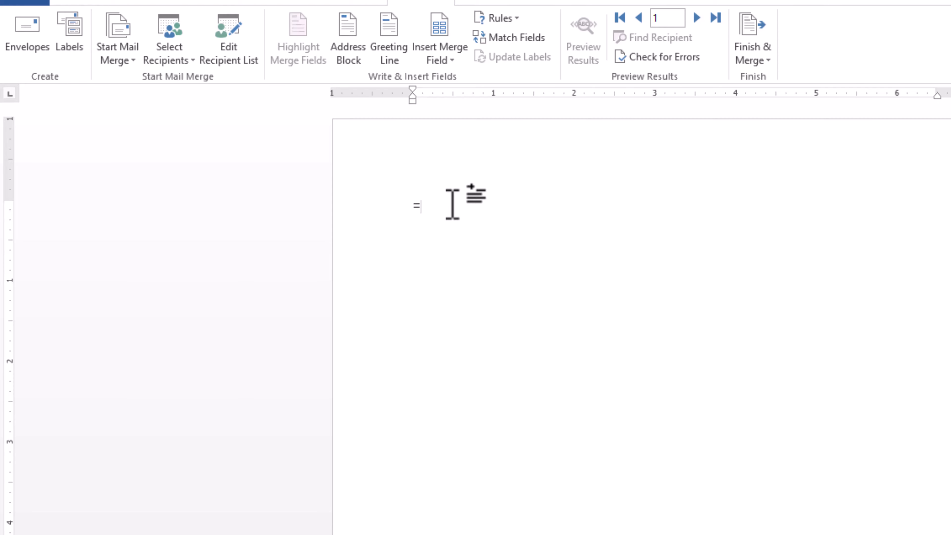
Generate sample body paragraphs with the built-in random-text formula and add a "To" line above them.
type("()")
key("Return")
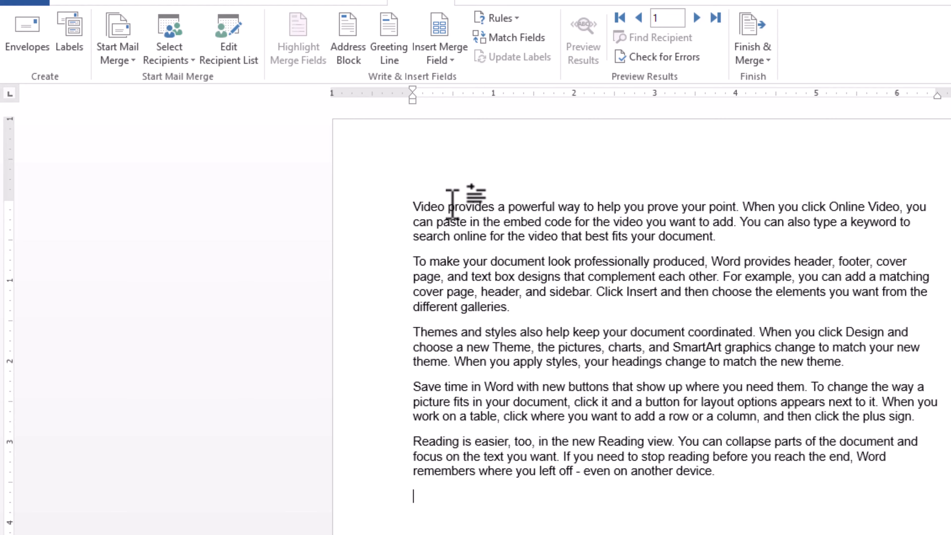
left_click(411, 210)
key("Return")
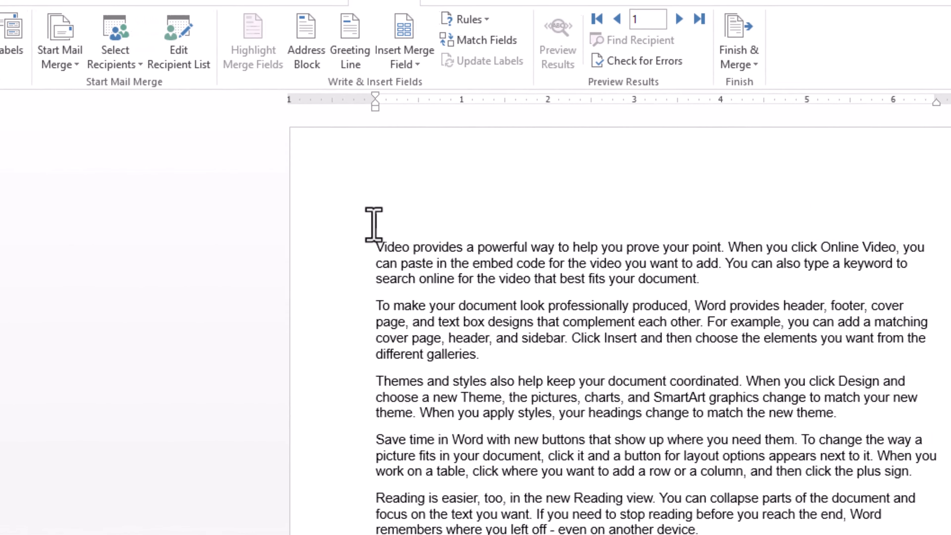
type("To")
key("Return")
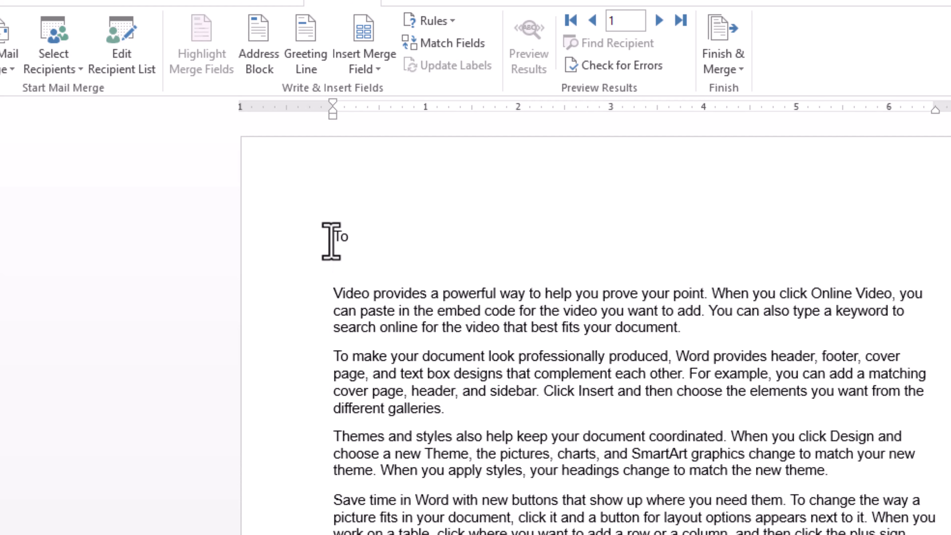
scroll(439, 346, "down", 8)
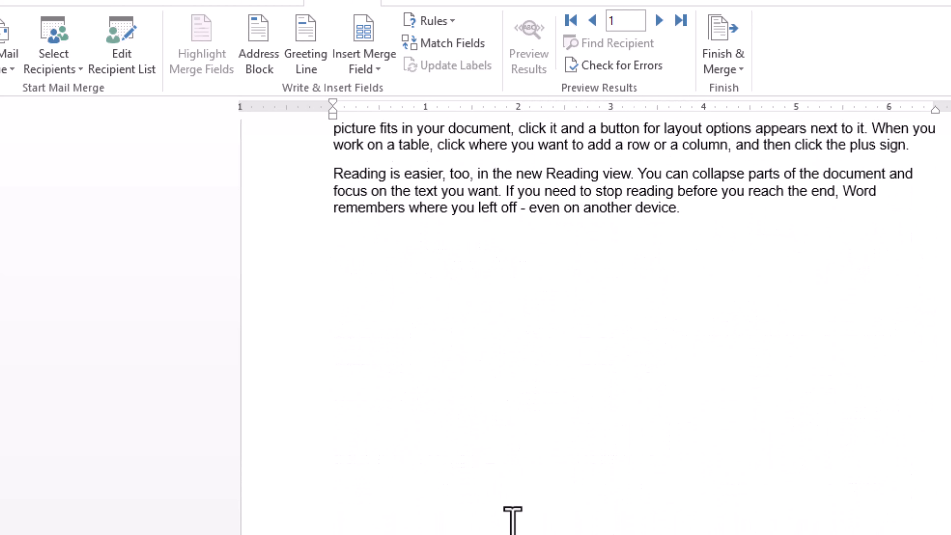
scroll(512, 519, "up", 8)
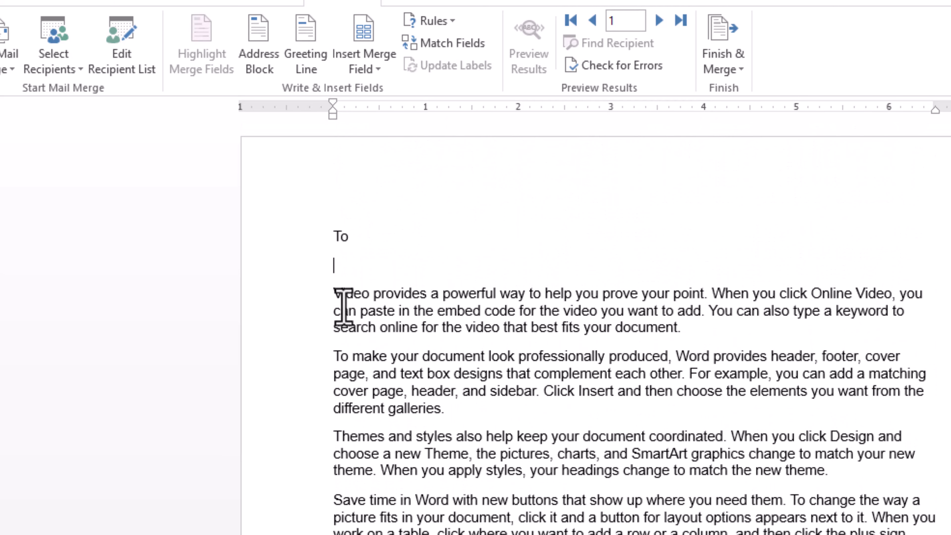
left_click_drag(338, 310, 534, 475)
left_click(477, 454)
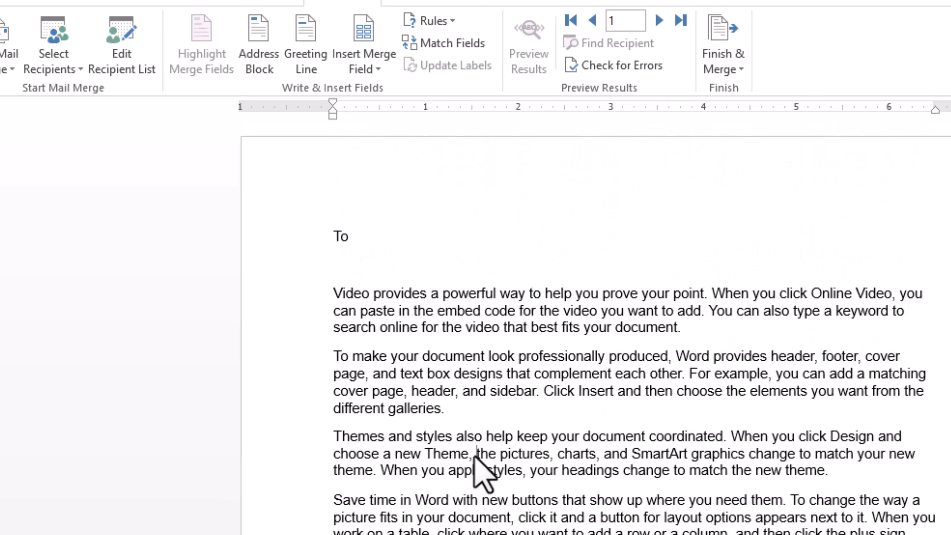
Insert the Name merge field on the empty line below "To" and start a new line after it.
left_click(359, 264)
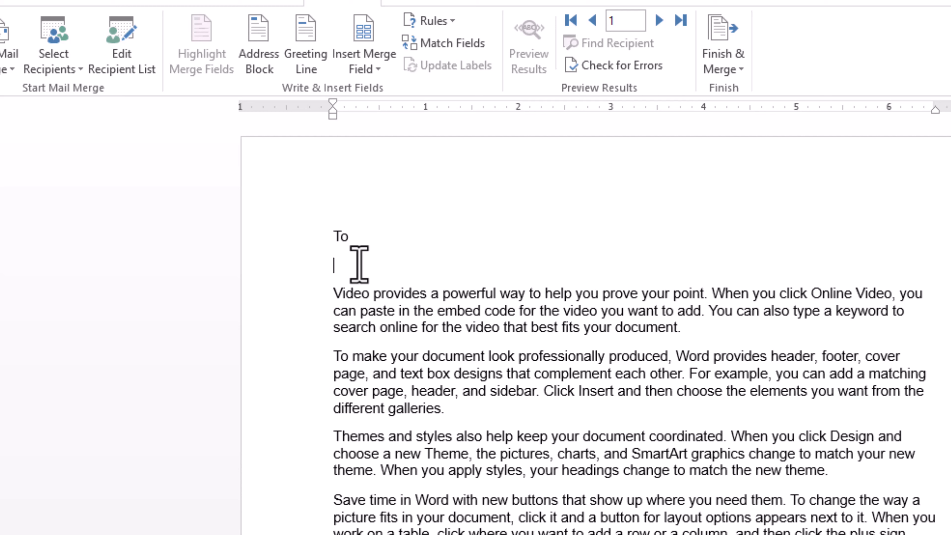
left_click(375, 71)
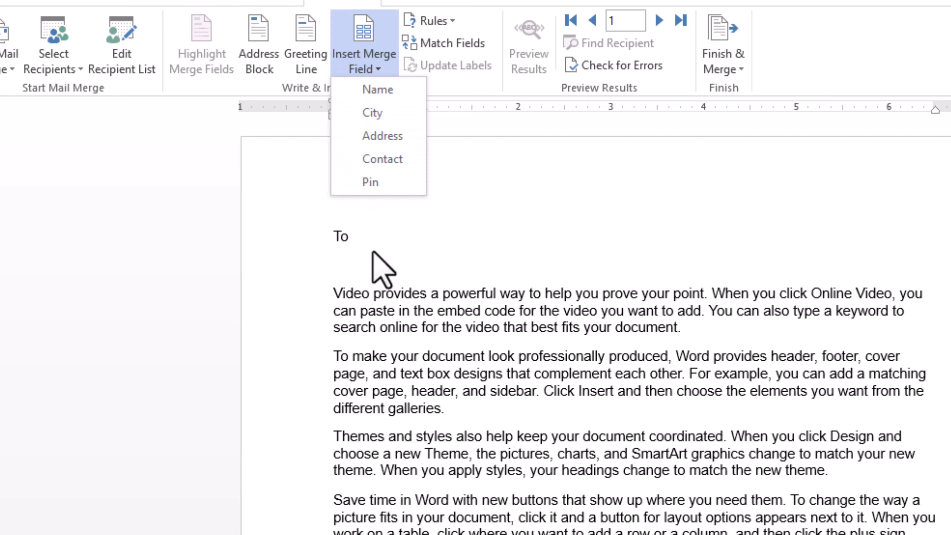
left_click(358, 259)
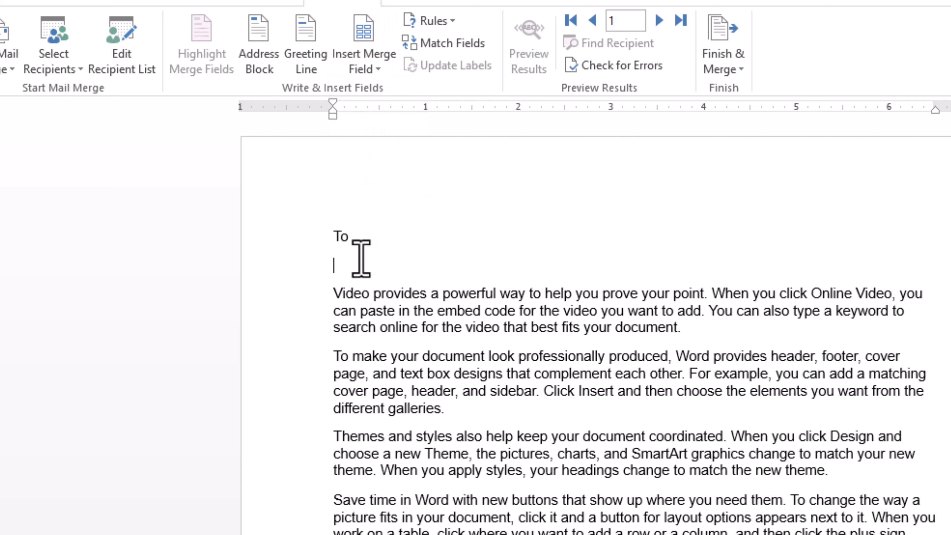
left_click(376, 75)
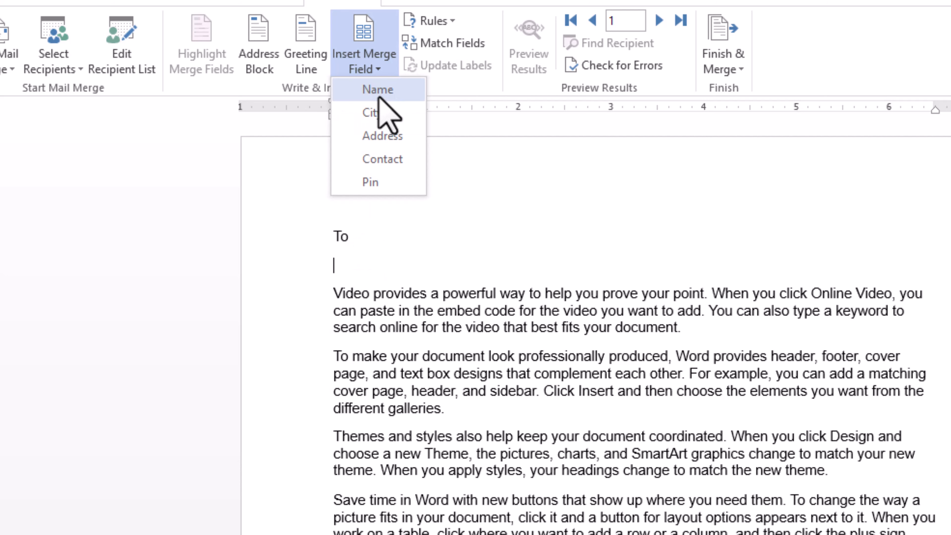
left_click(378, 90)
key("Return")
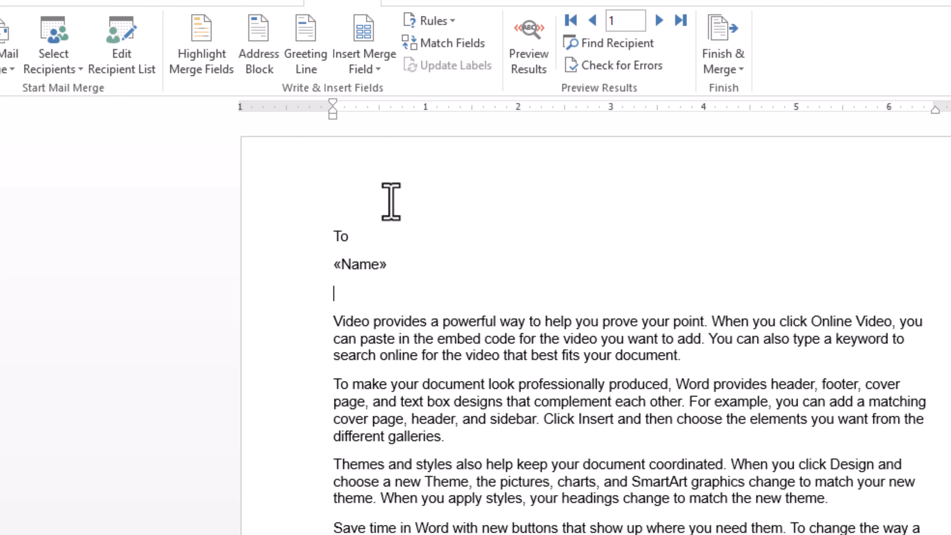
Insert the City and Contact merge fields on separate lines below the Name field.
left_click(382, 74)
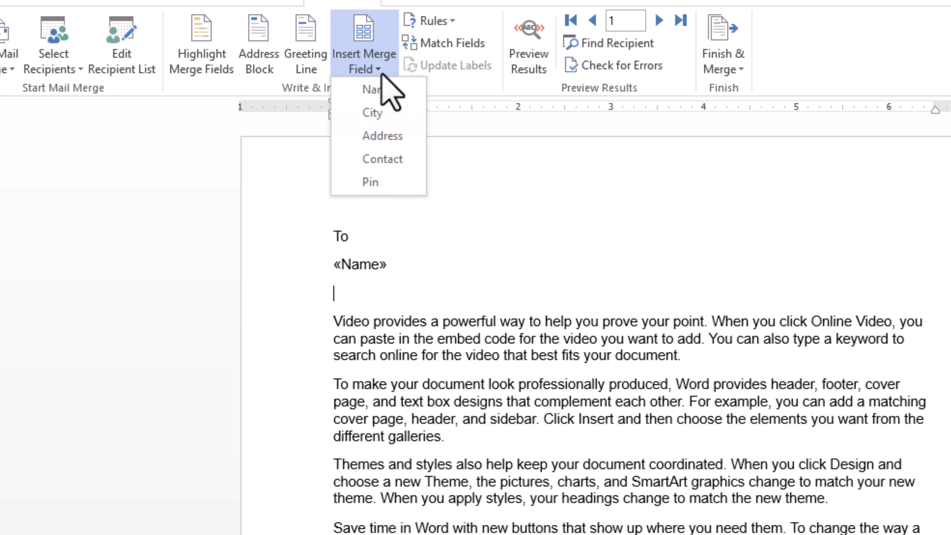
left_click(378, 113)
key("Return")
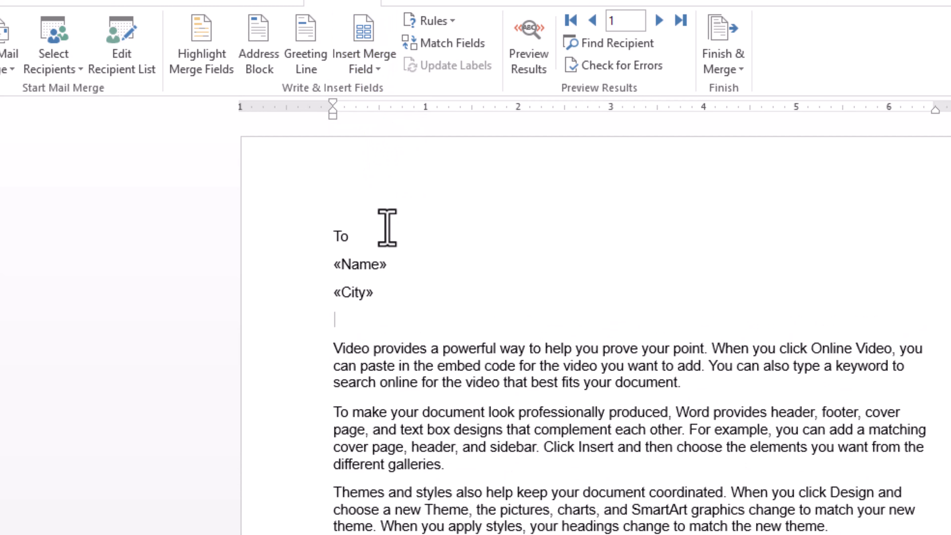
left_click(389, 69)
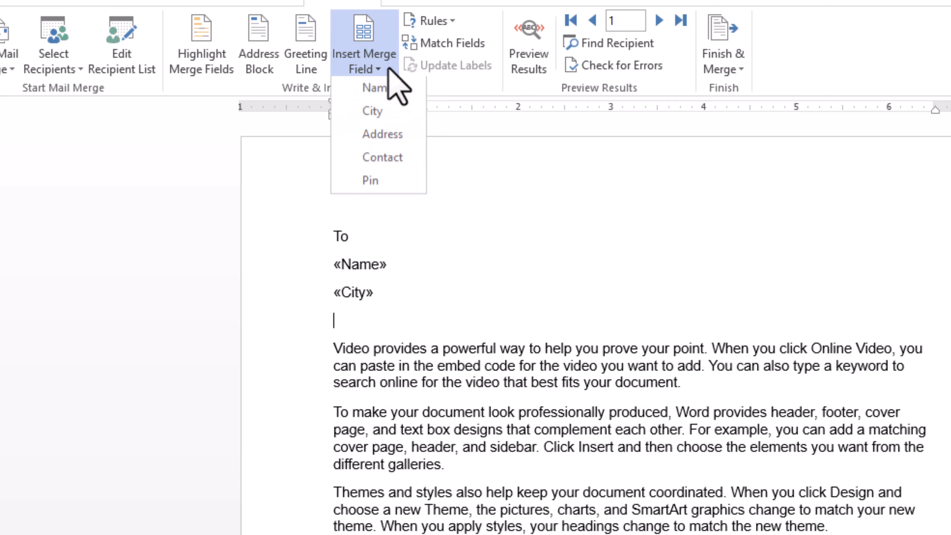
left_click(390, 155)
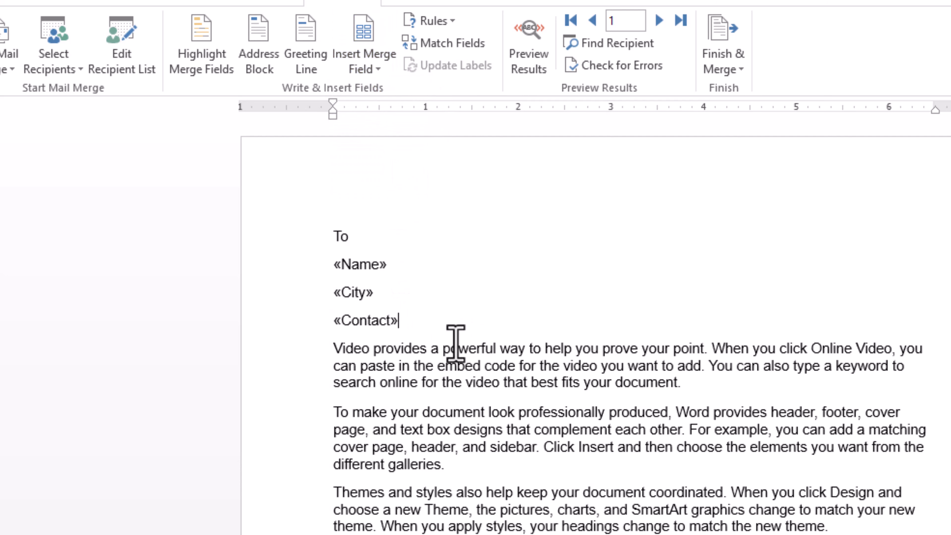
Add a salutation line below the Contact field reading "Dear" followed by the Name merge field.
key("Return")
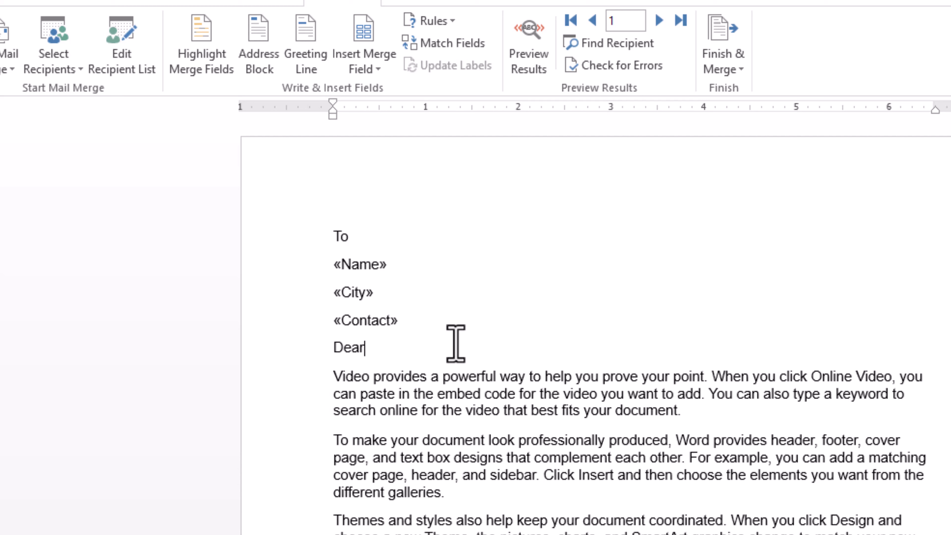
type("Dear")
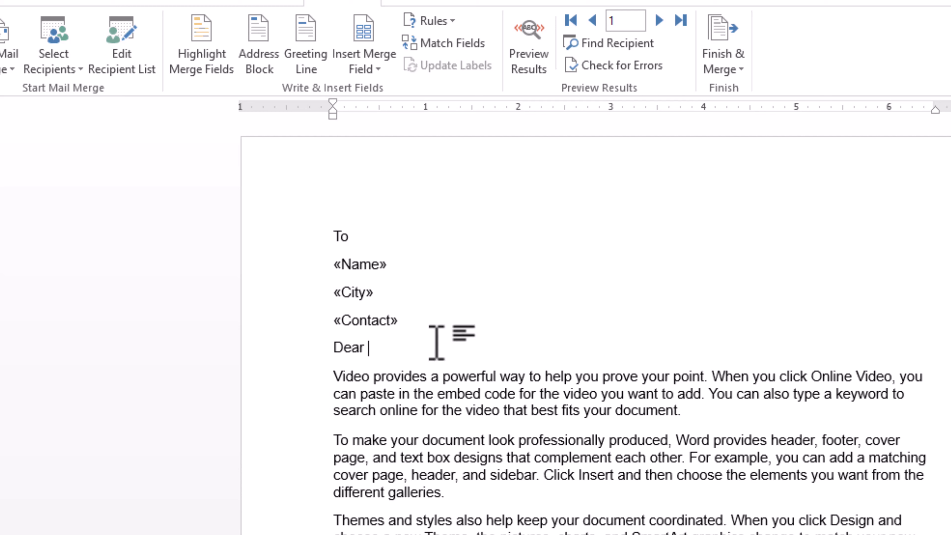
left_click(366, 71)
left_click(383, 98)
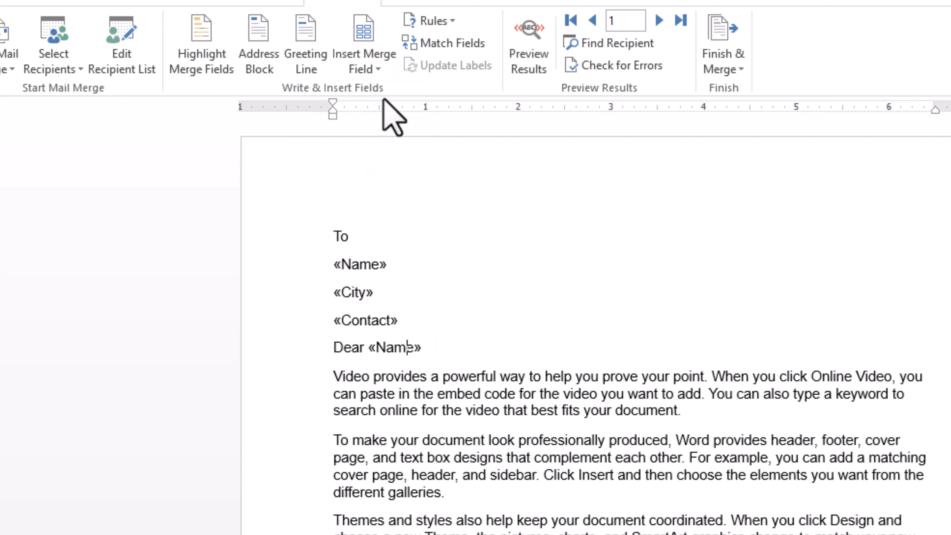
Close the letter with "Thank you" below the last paragraph, then "Frorm" and the sender's name indented to about 4 inches.
scroll(486, 391, "down", 5)
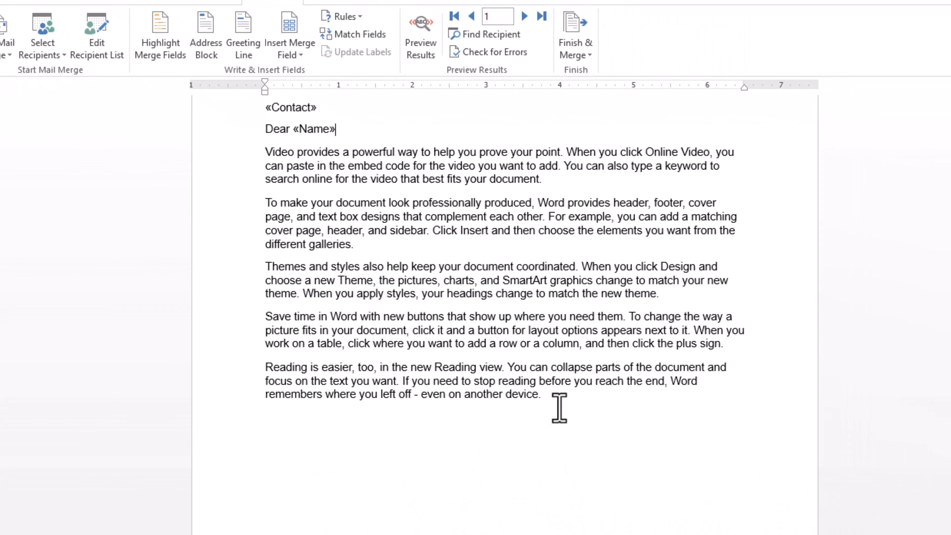
left_click(559, 407)
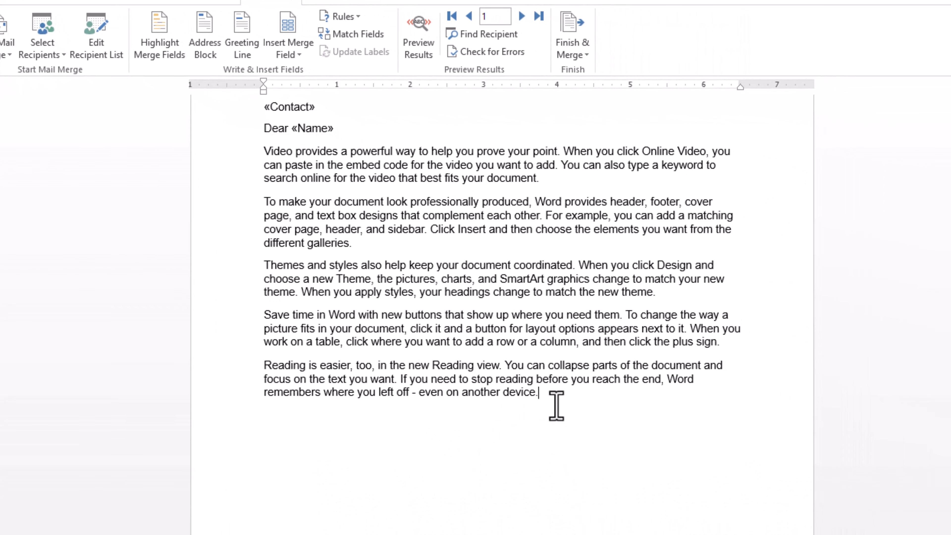
type("Thank you")
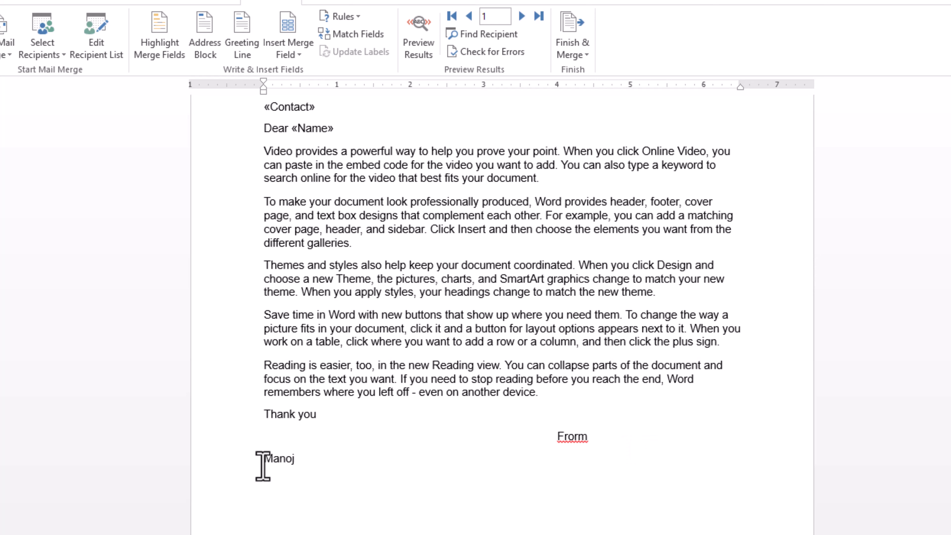
key("Tab")
key("Tab")
key("Tab")
key("Tab")
key("Tab")
key("Tab")
key("Tab")
key("Tab")
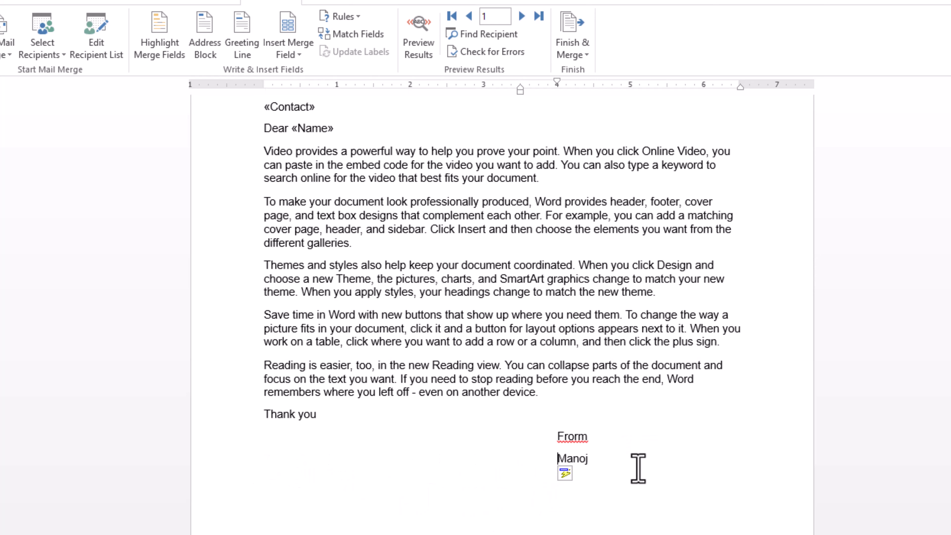
Preview the merge results for the first recipient in the letter's address and salutation lines.
scroll(620, 471, "up", 4)
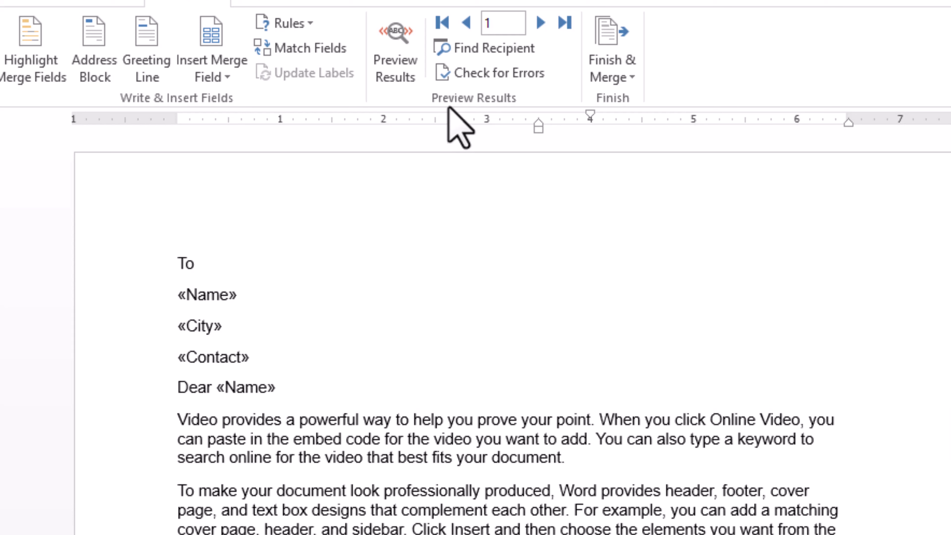
left_click(398, 56)
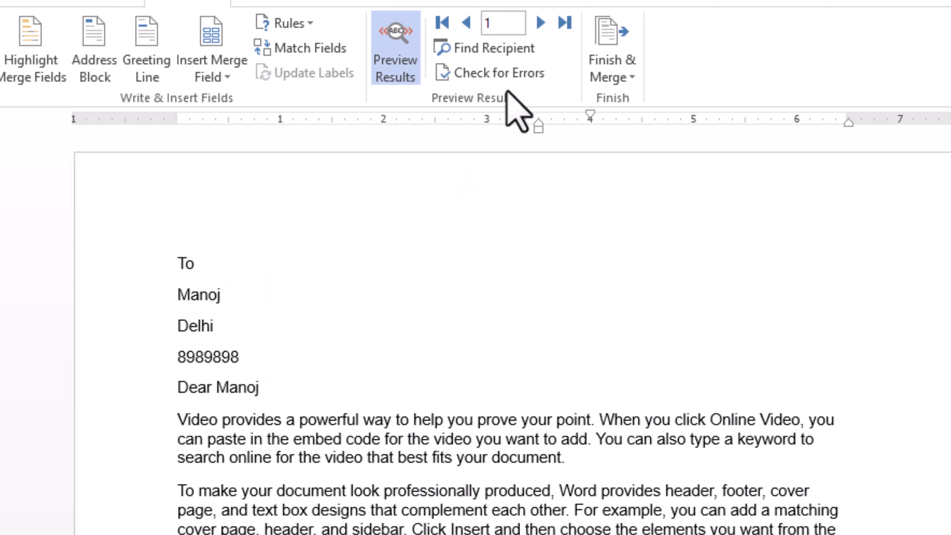
Step the merge preview forward to the fourth recipient's record, and go back record by record to the first.
left_click(540, 23)
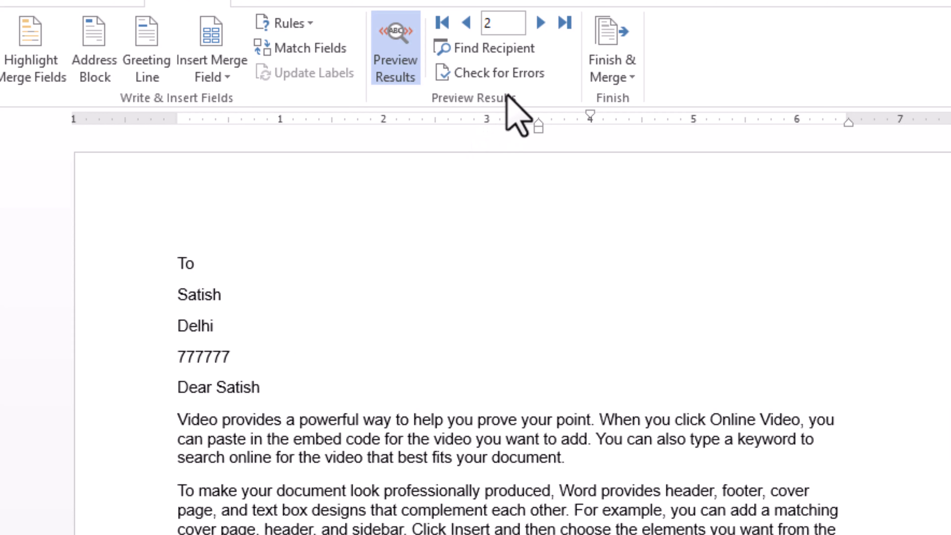
left_click(537, 23)
left_click(538, 23)
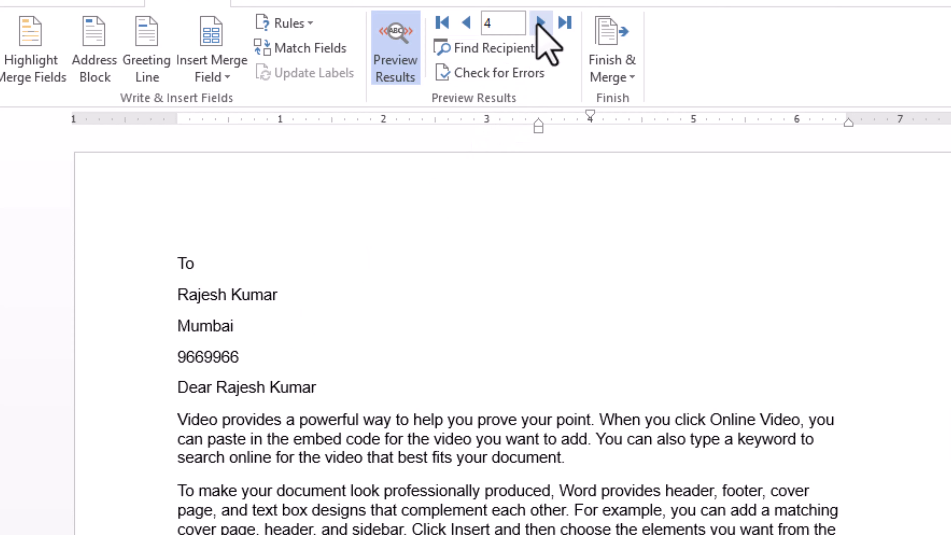
left_click(470, 25)
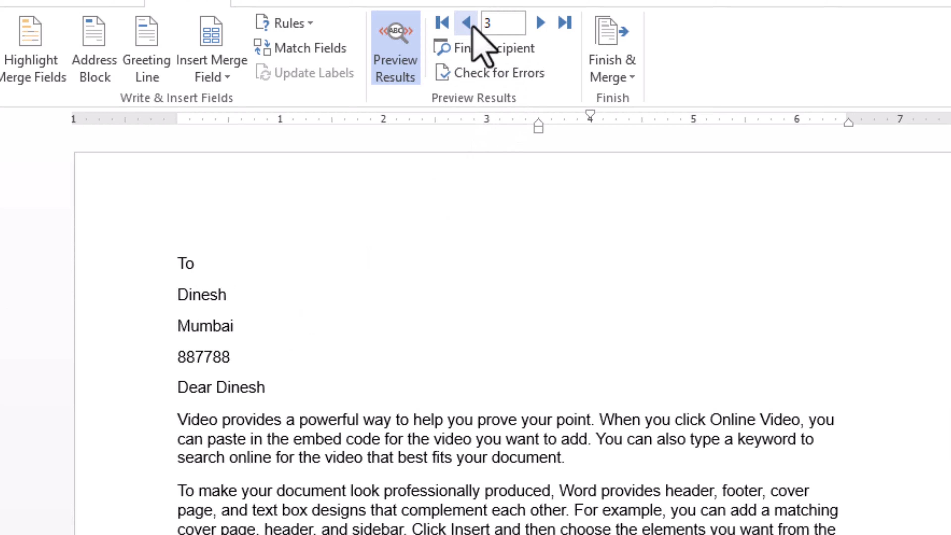
left_click(468, 24)
left_click(468, 24)
Review the first recipient's letter from address to closing, and briefly preview the second record before returning to the first.
key("ctrl+End")
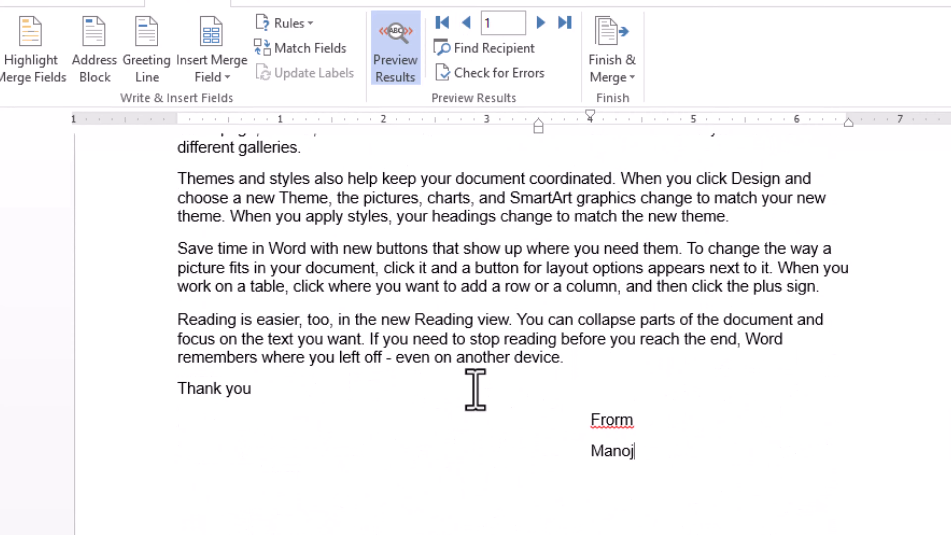
scroll(476, 389, "up", 7)
scroll(475, 399, "down", 7)
scroll(475, 403, "up", 7)
scroll(475, 403, "down", 5)
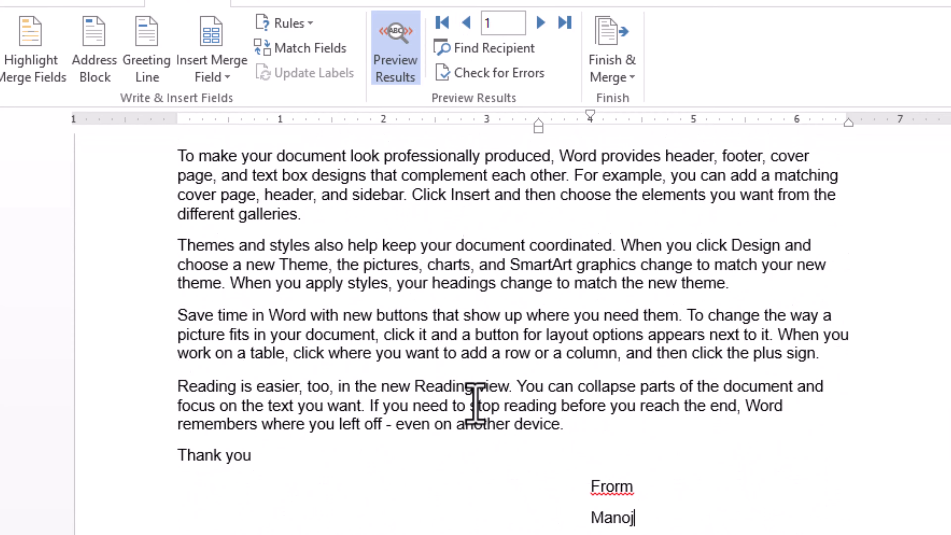
scroll(475, 403, "up", 5)
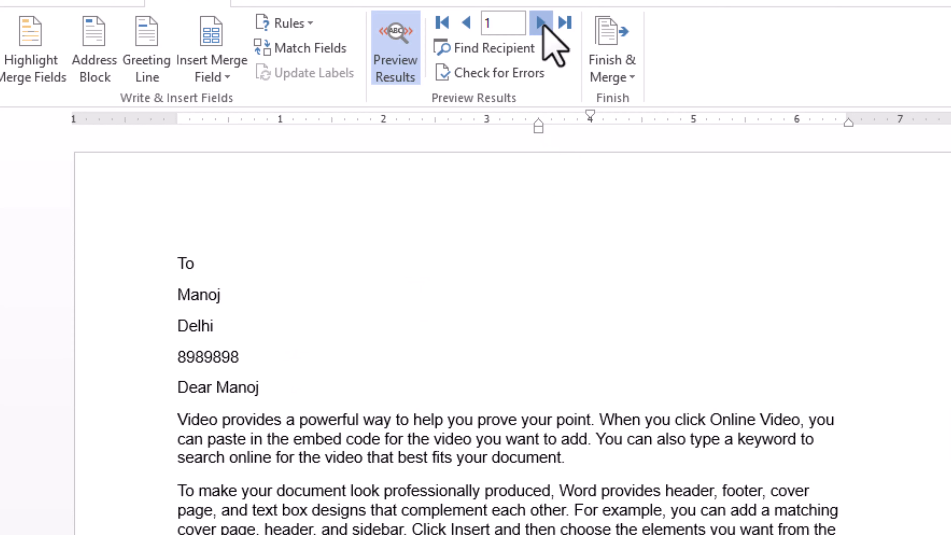
left_click(540, 22)
left_click(466, 22)
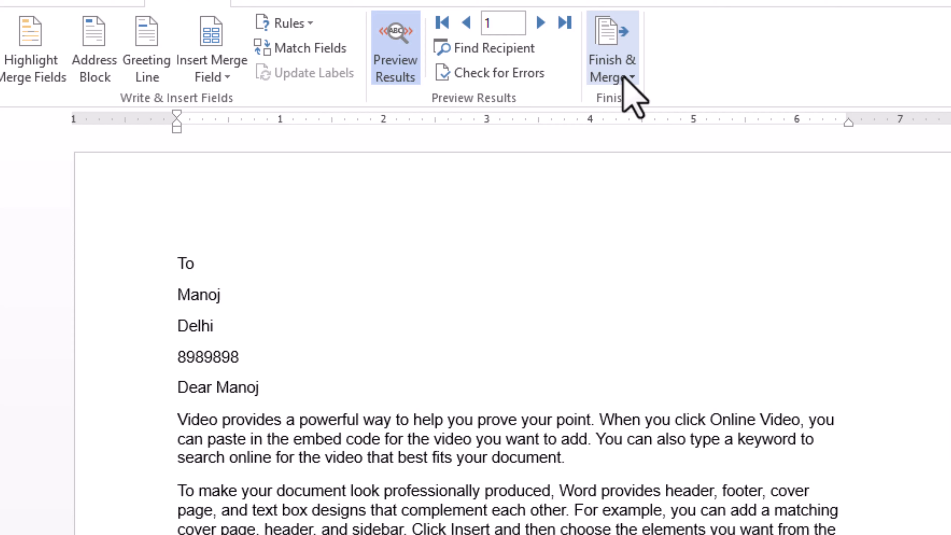
Finish the merge by generating individual letters for all records in a new document.
left_click(632, 80)
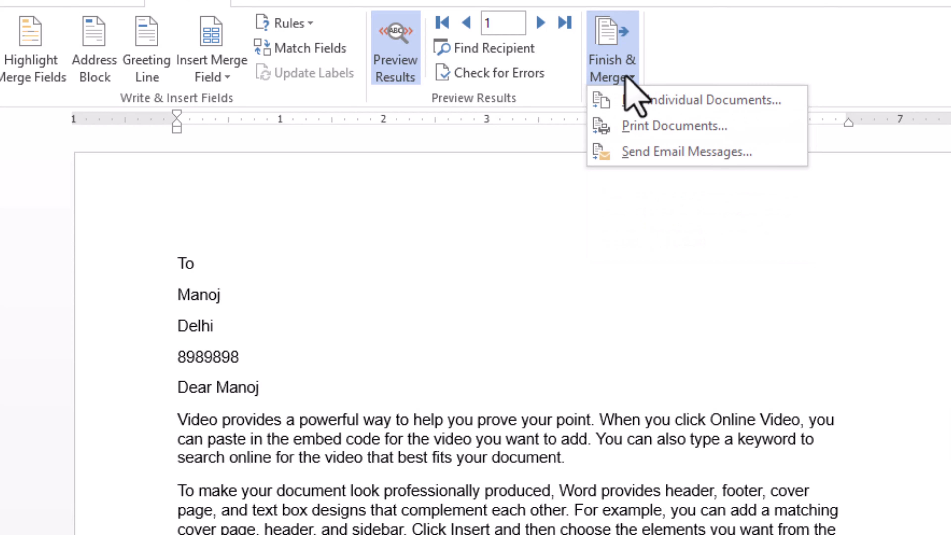
left_click(660, 105)
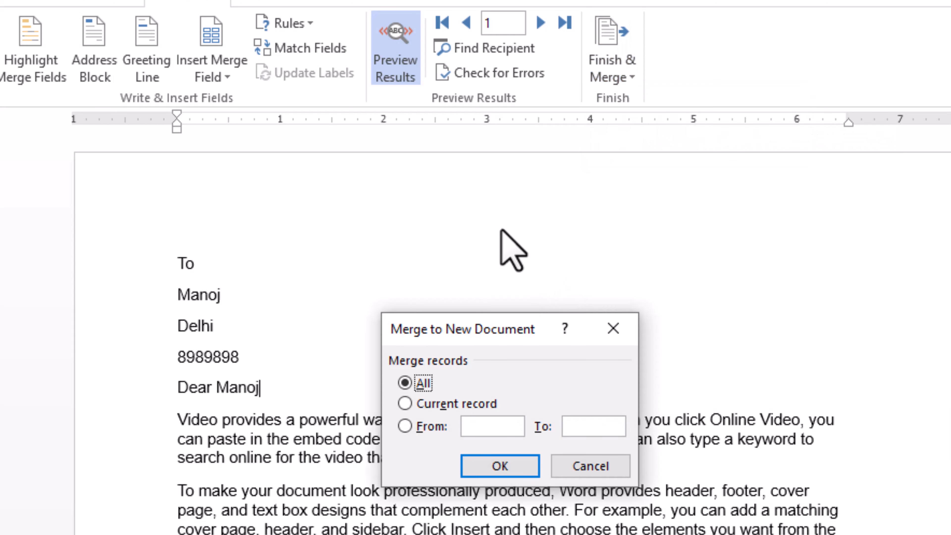
left_click_drag(534, 321, 482, 243)
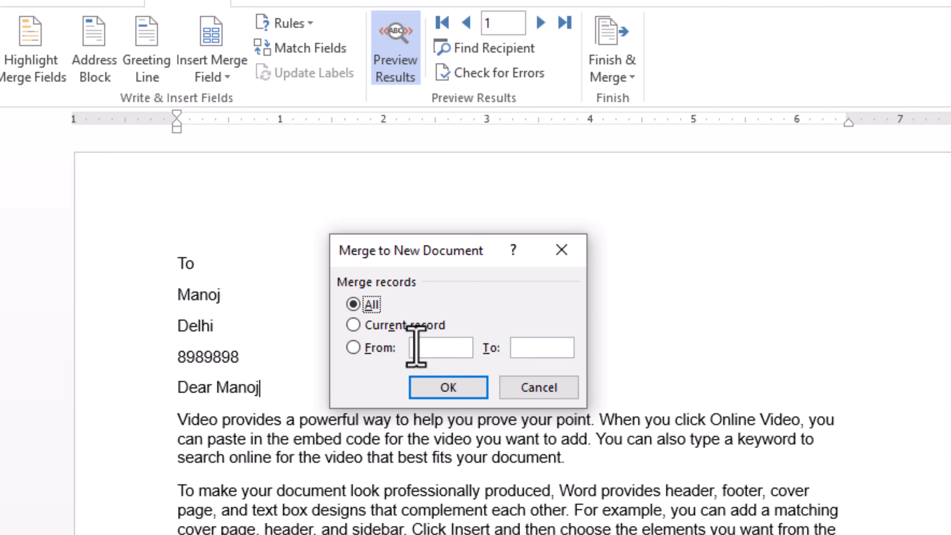
left_click(449, 387)
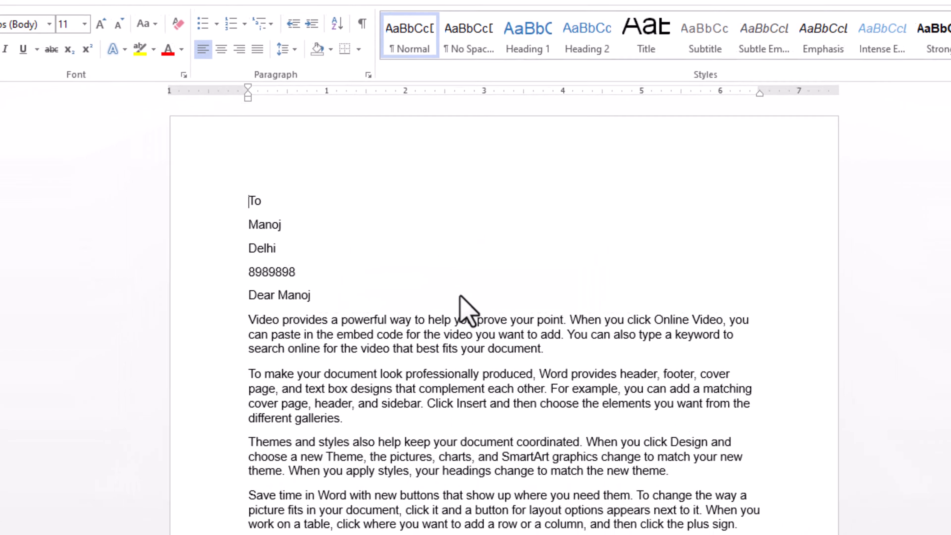
Examine each recipient's address, salutation and closing across the pages of the merged letters document.
scroll(329, 245, "down", 3)
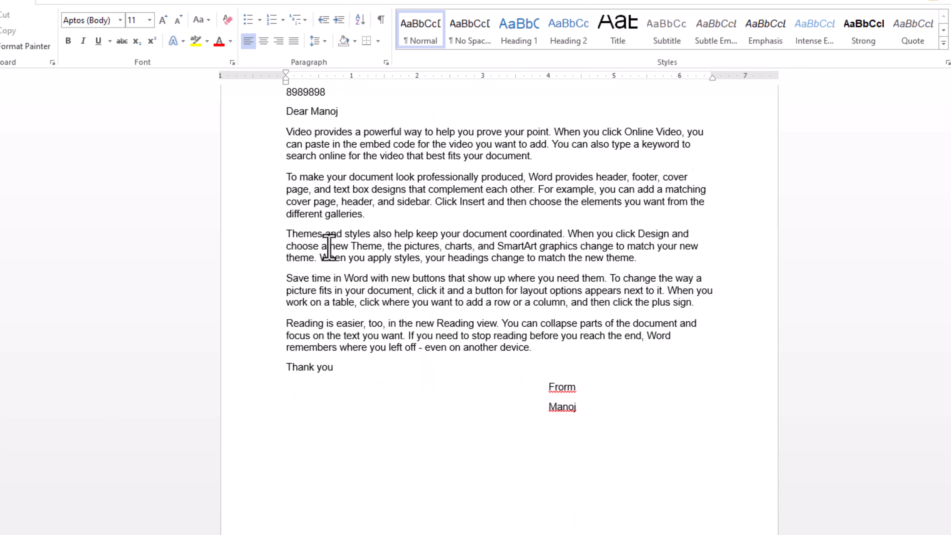
scroll(329, 245, "down", 13)
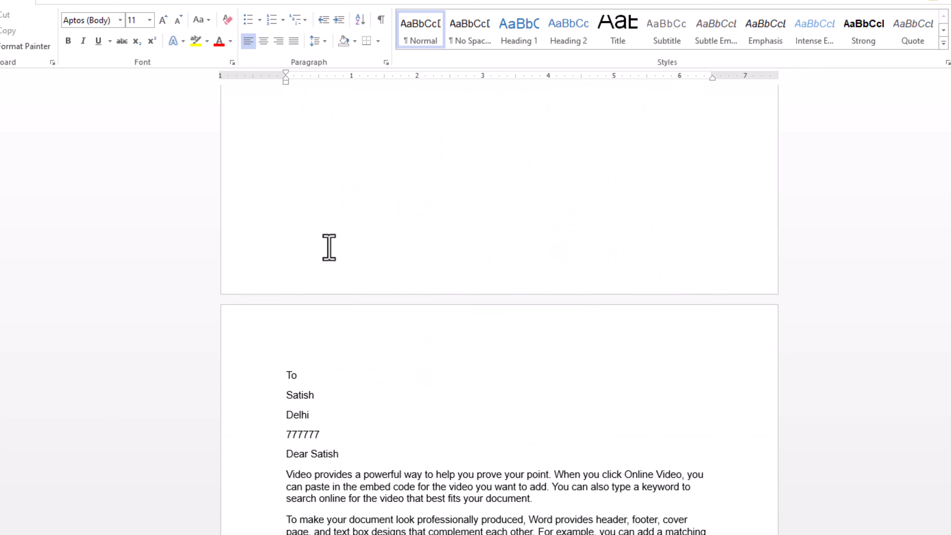
scroll(386, 316, "down", 10)
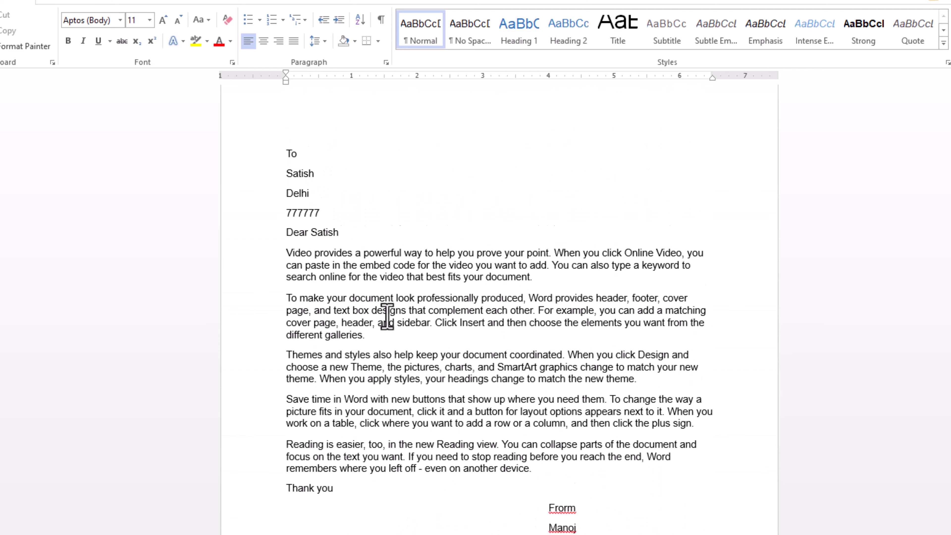
scroll(387, 316, "down", 9)
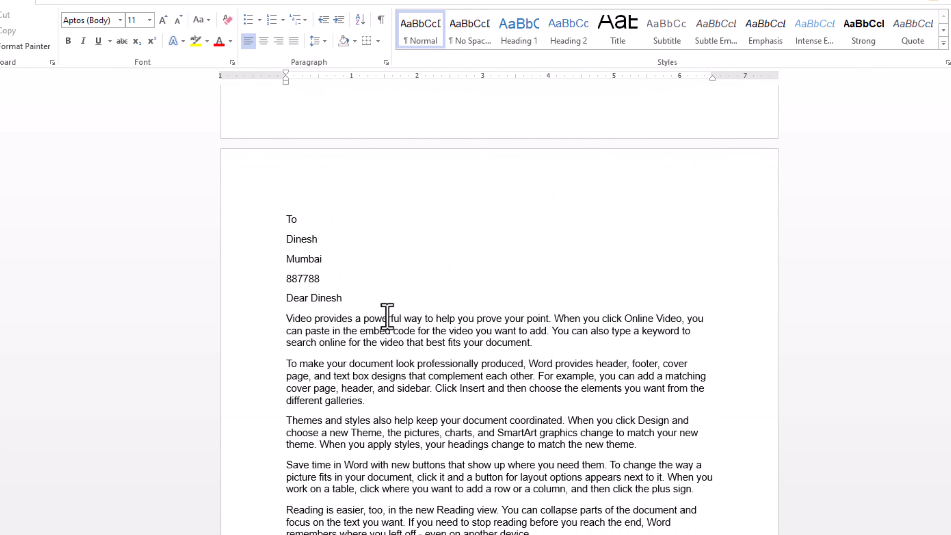
scroll(387, 316, "down", 20)
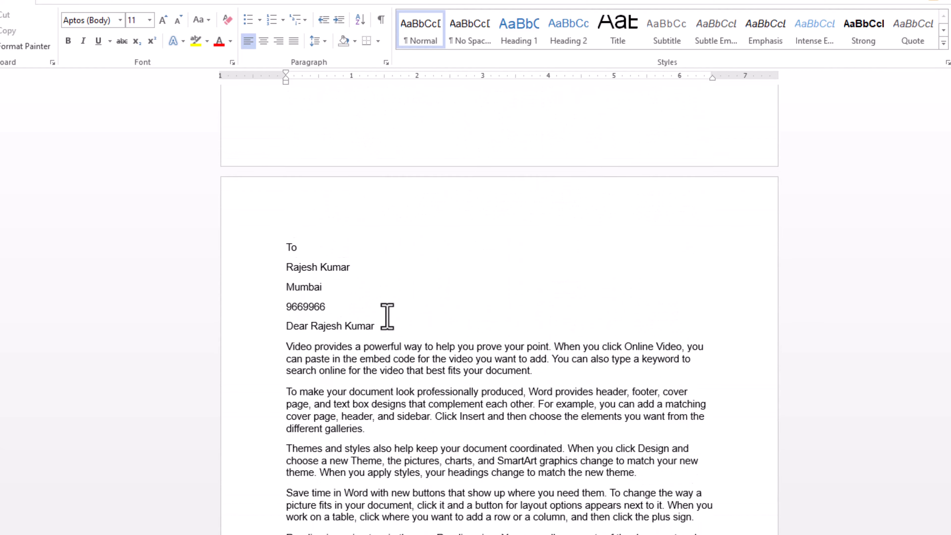
scroll(387, 316, "down", 10)
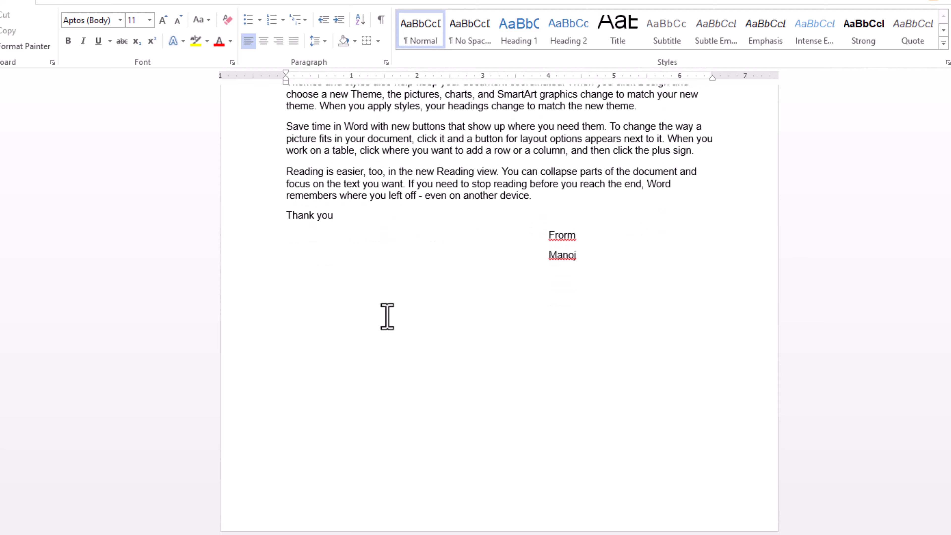
scroll(387, 316, "up", 10)
scroll(387, 316, "down", 10)
scroll(387, 316, "up", 20)
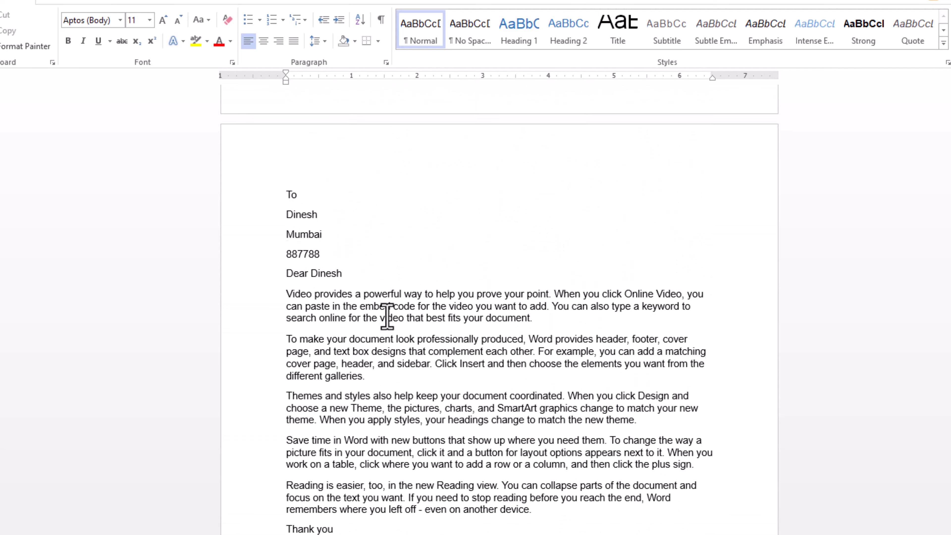
scroll(387, 316, "down", 9)
scroll(387, 317, "down", 10)
scroll(387, 317, "up", 19)
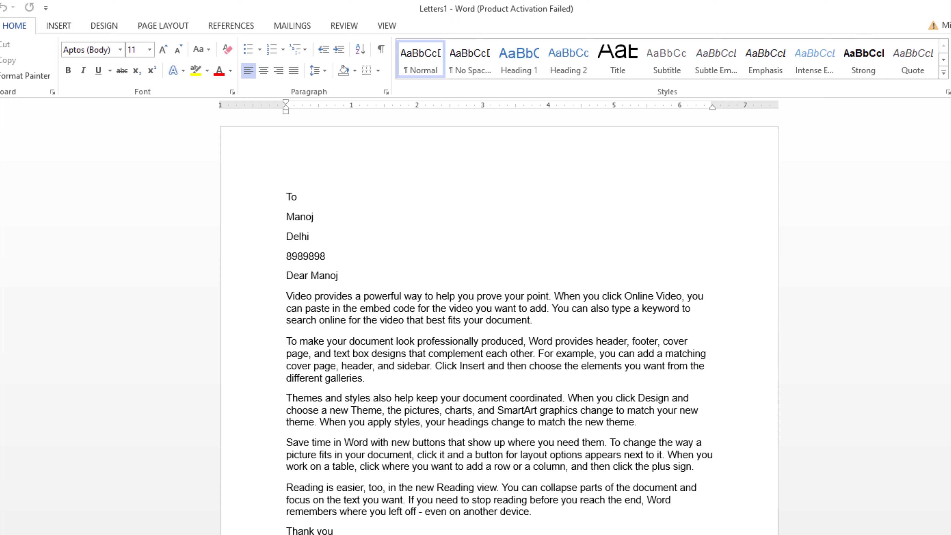
Close the merged letters document without saving and return to the salutation line of the main letter.
key("alt+F4")
left_click(485, 330)
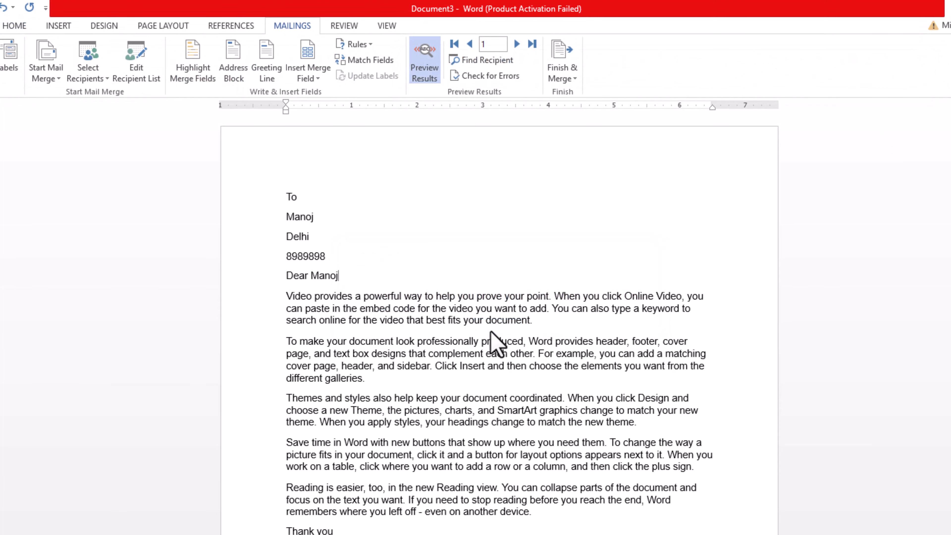
scroll(409, 269, "down", 8)
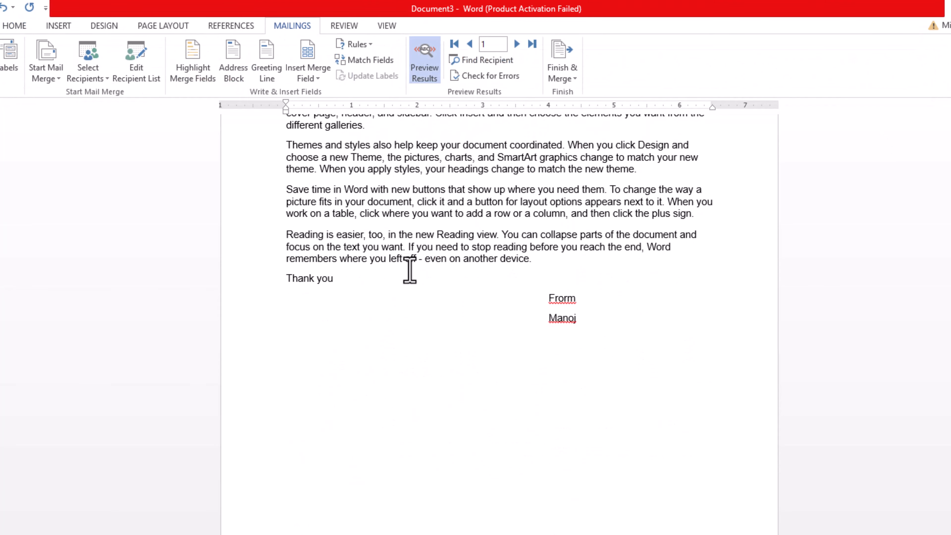
scroll(409, 270, "up", 8)
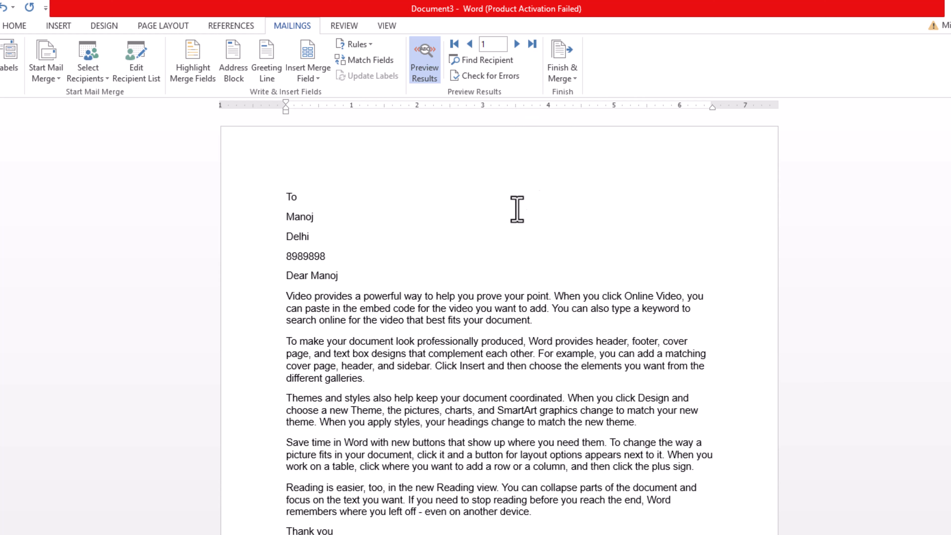
left_click(361, 278)
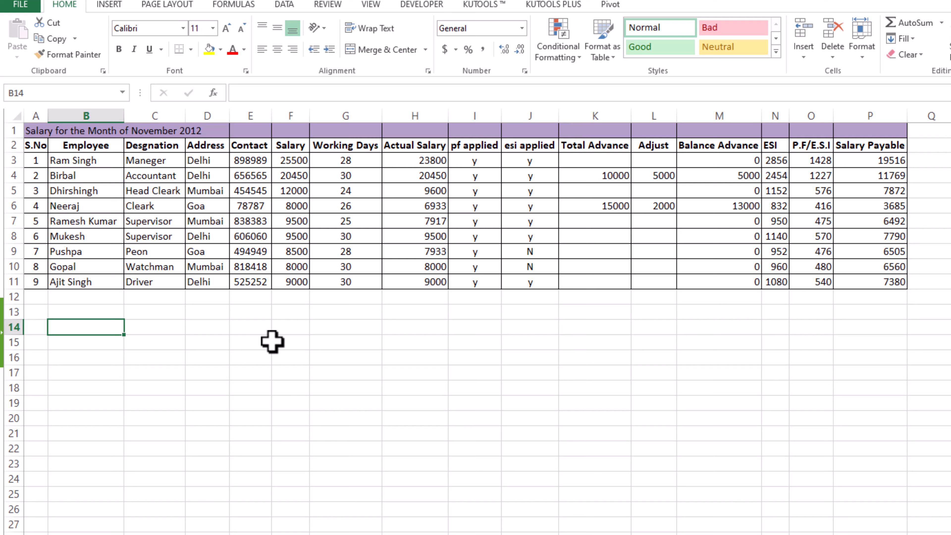
left_click(250, 311)
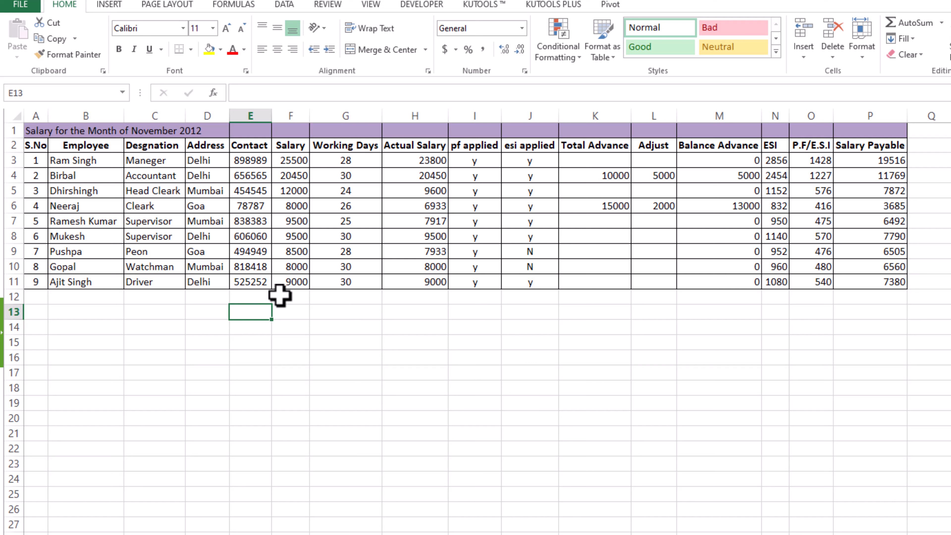
left_click(318, 310)
left_click(266, 310)
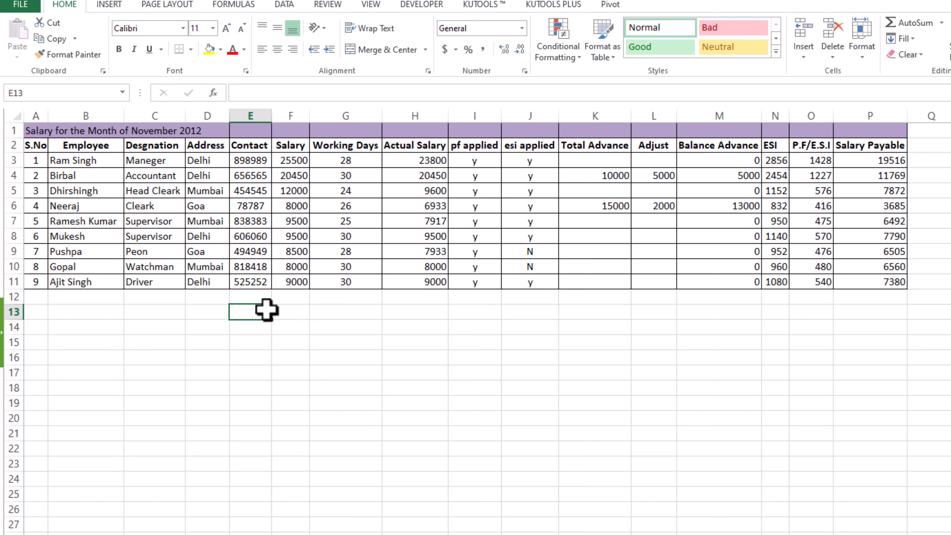
left_click(318, 312)
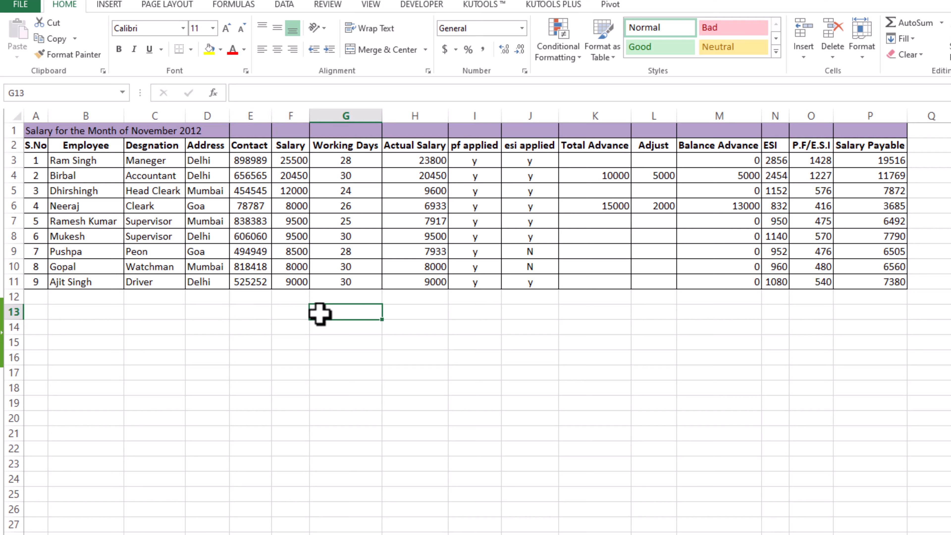